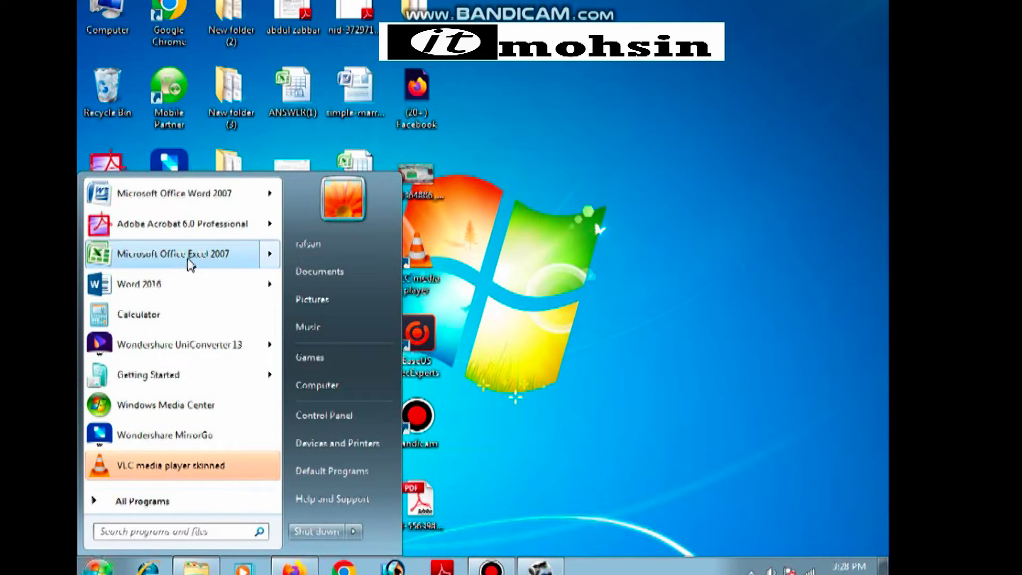
Launch Microsoft Office Excel 2007 from the Start menu.
left_click(189, 266)
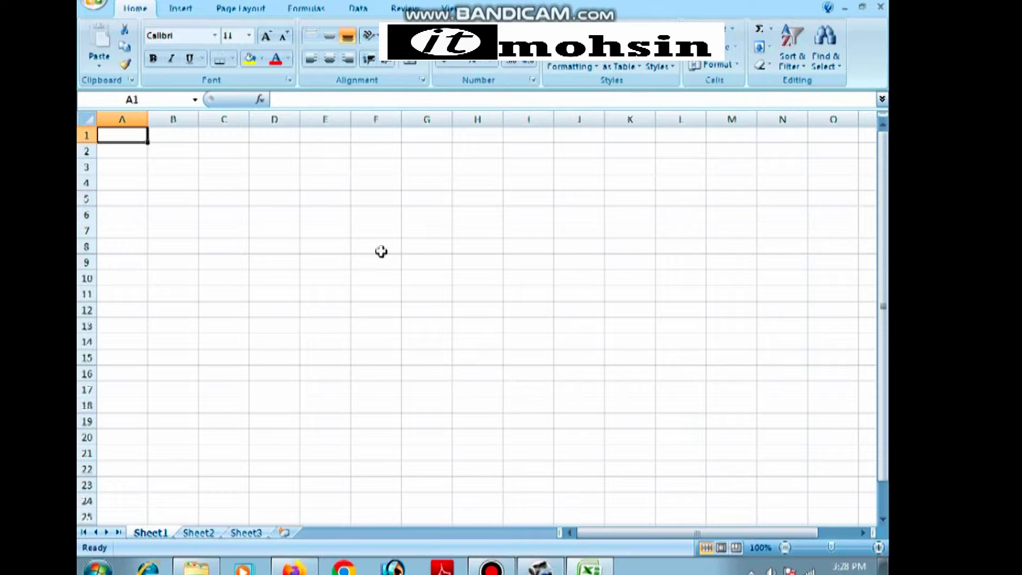
Enter the headers name, village, post and phone no in cells A1 through D1.
scroll(381, 251, "up", 1)
scroll(381, 252, "up", 3)
scroll(380, 252, "up", 3)
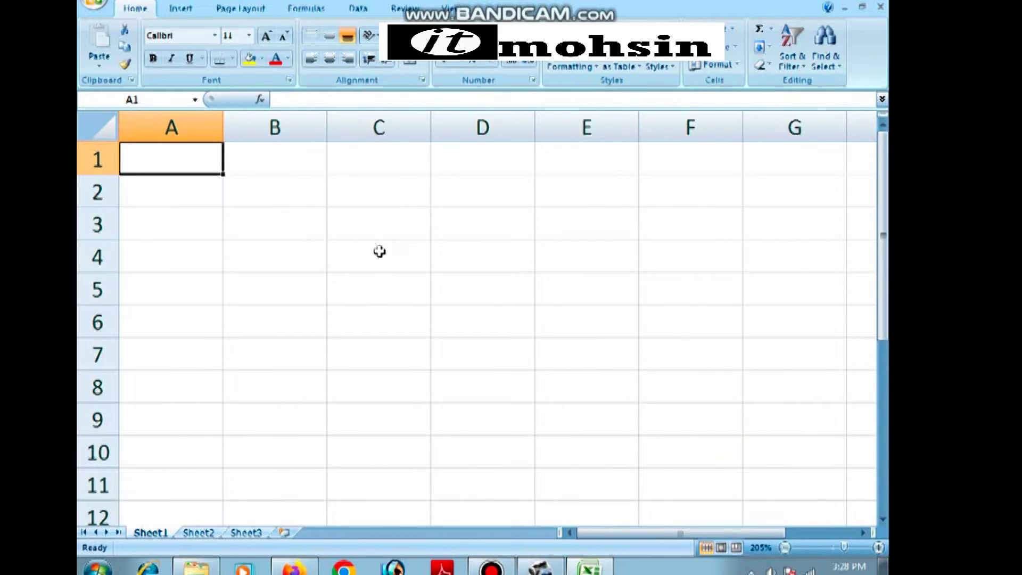
type("name")
key("Tab")
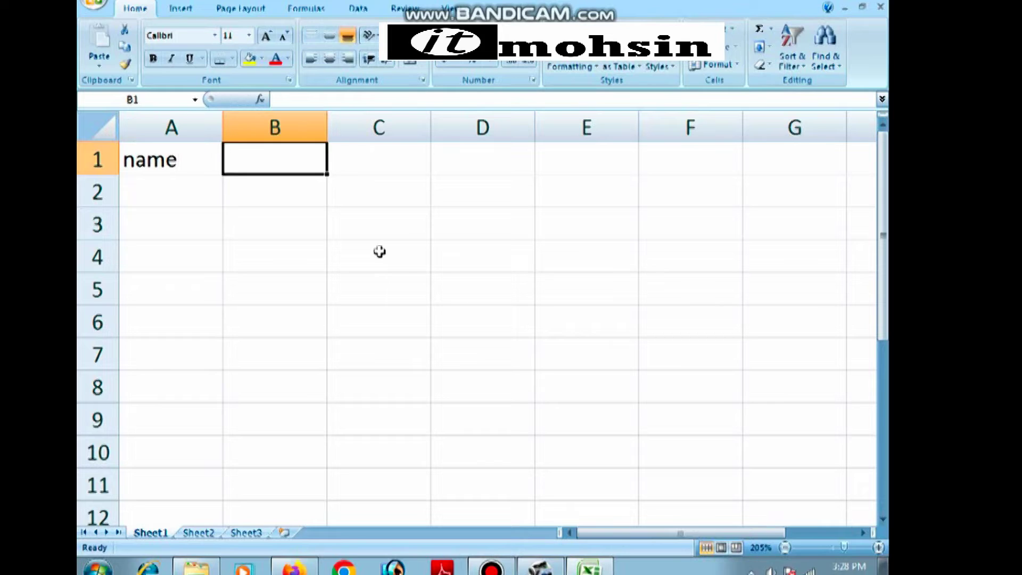
type("villag")
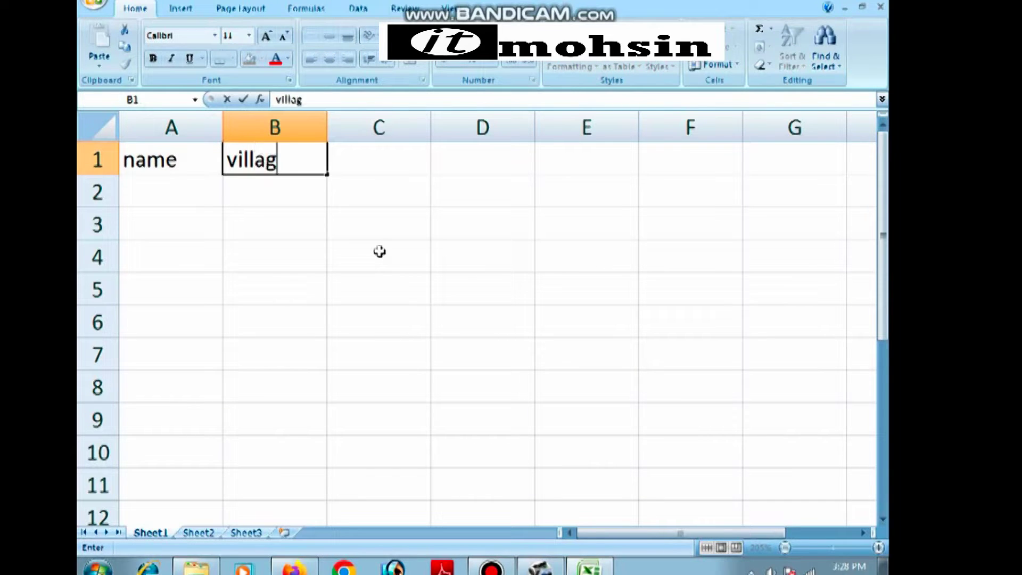
type("e")
key("Tab")
type("p")
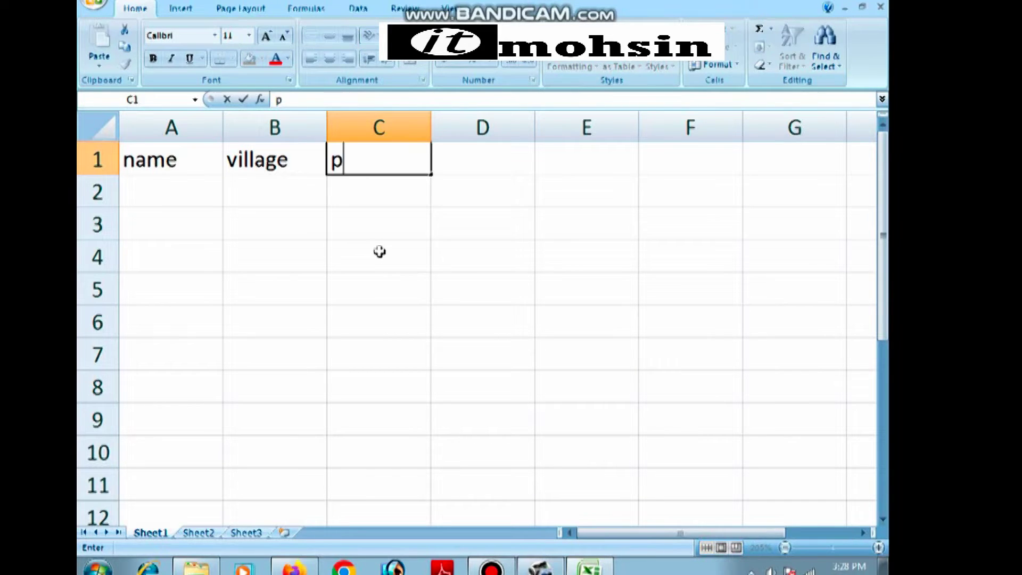
type("ost")
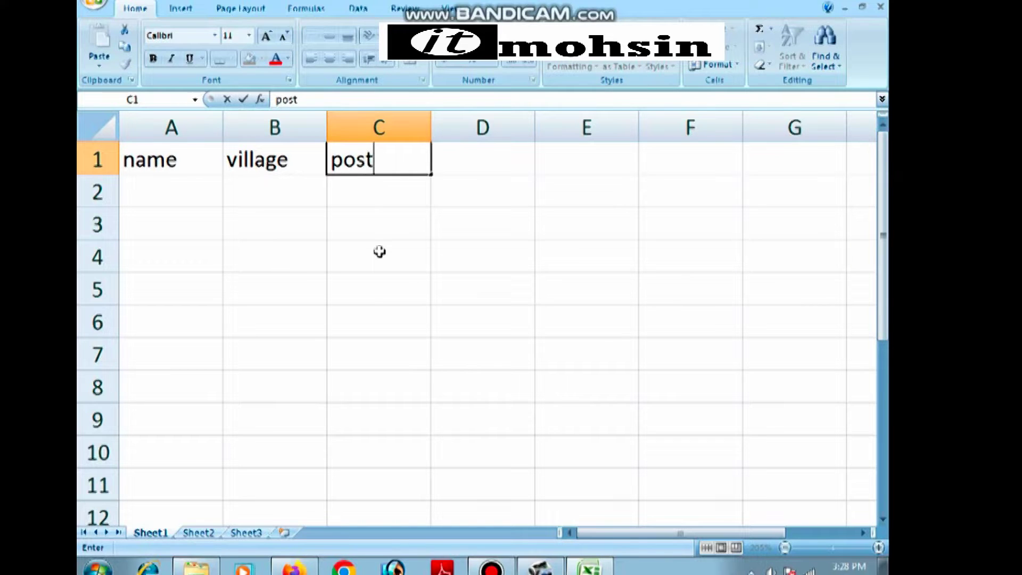
key("Tab")
type("phone no")
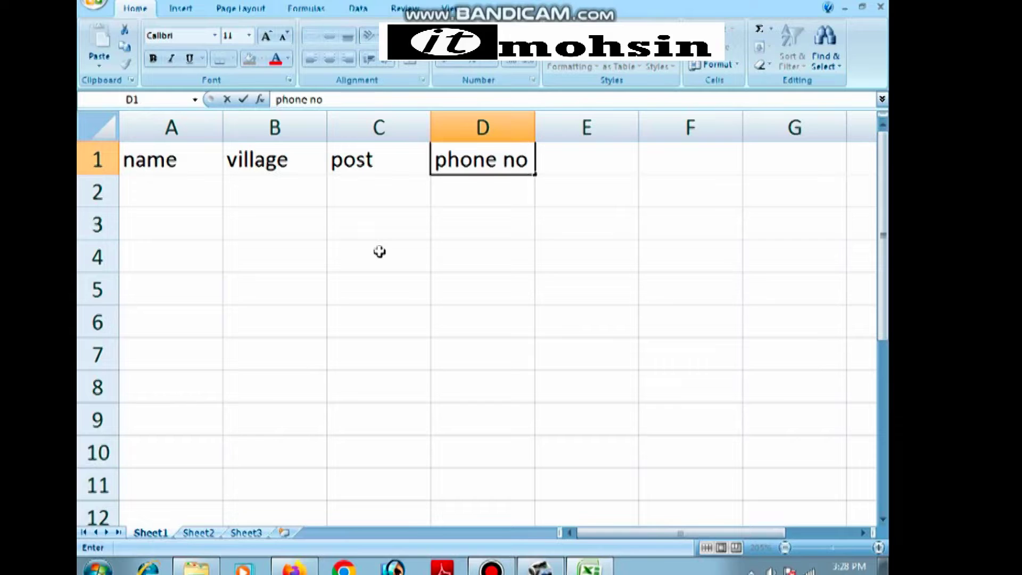
key("Return")
key("Left")
key("Left")
key("Left")
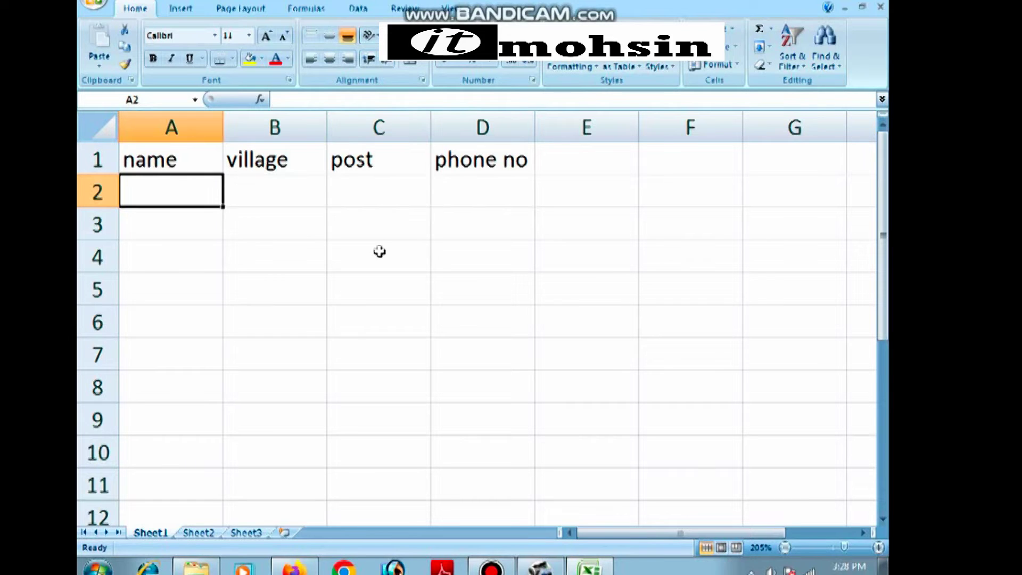
Enter the first contact's name, village, post and phone number in row 2, and widen column D.
type("Rafsa")
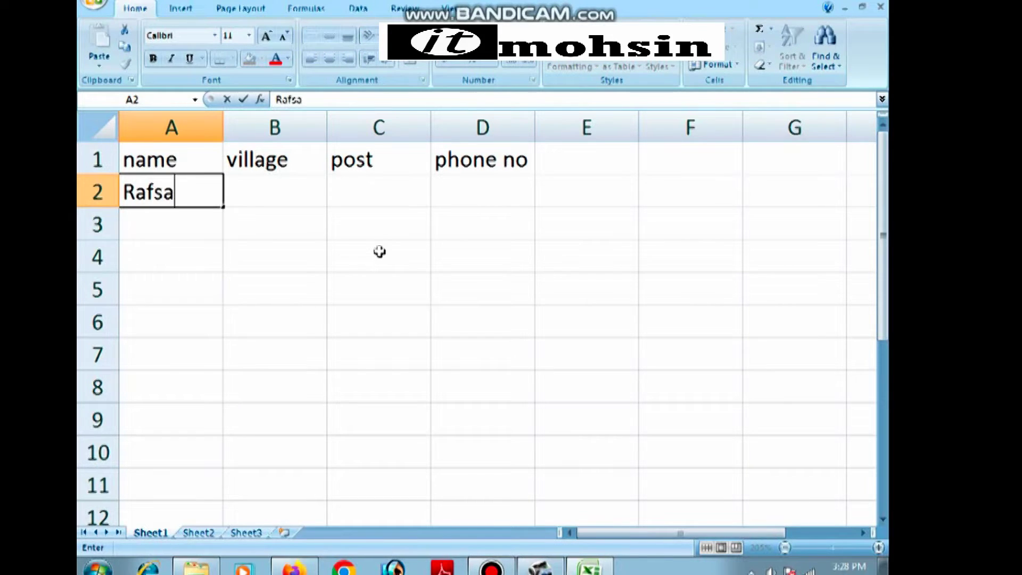
type("n")
key("Tab")
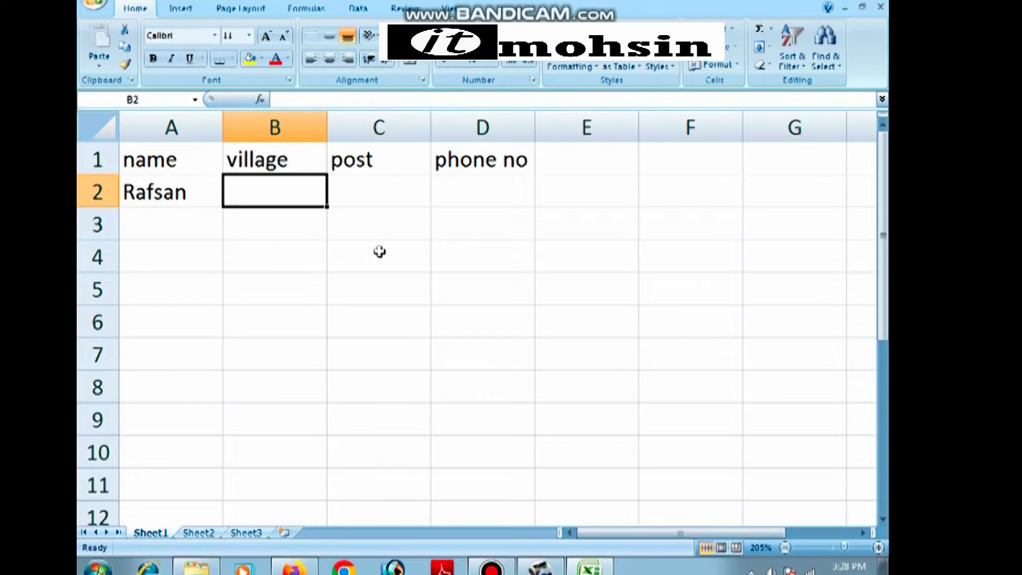
type("ullapara")
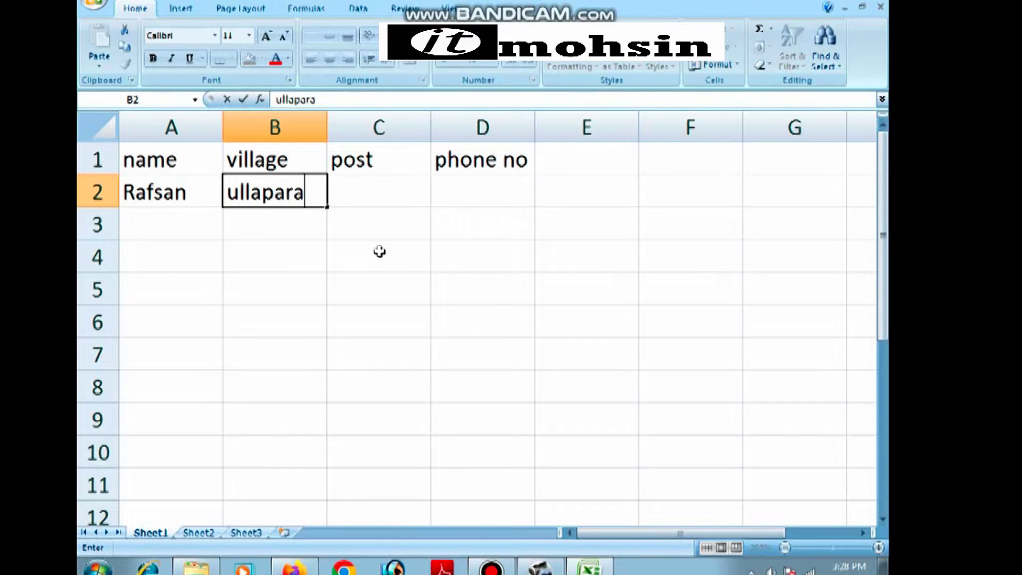
key("Tab")
type("ullapara")
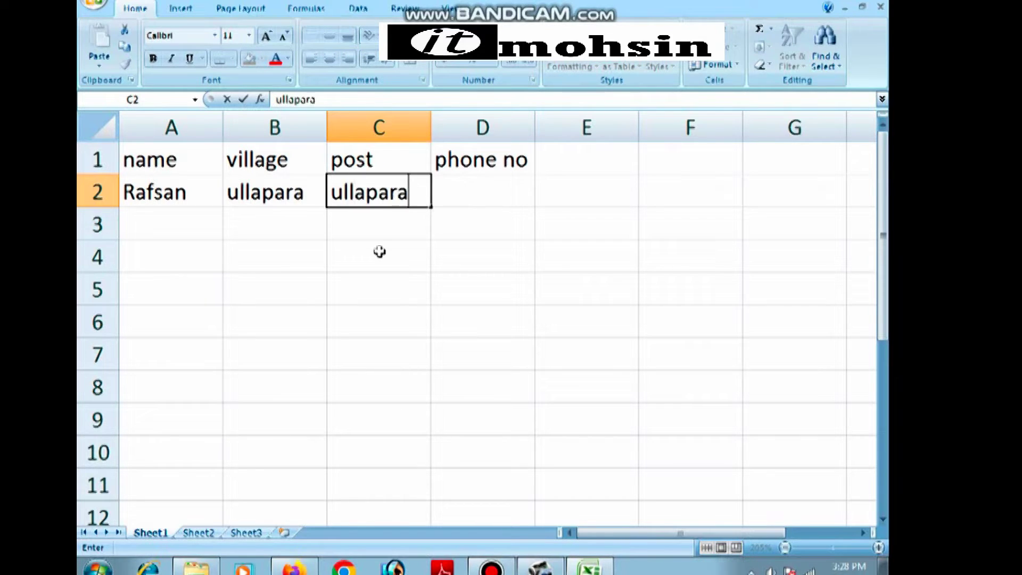
key("Tab")
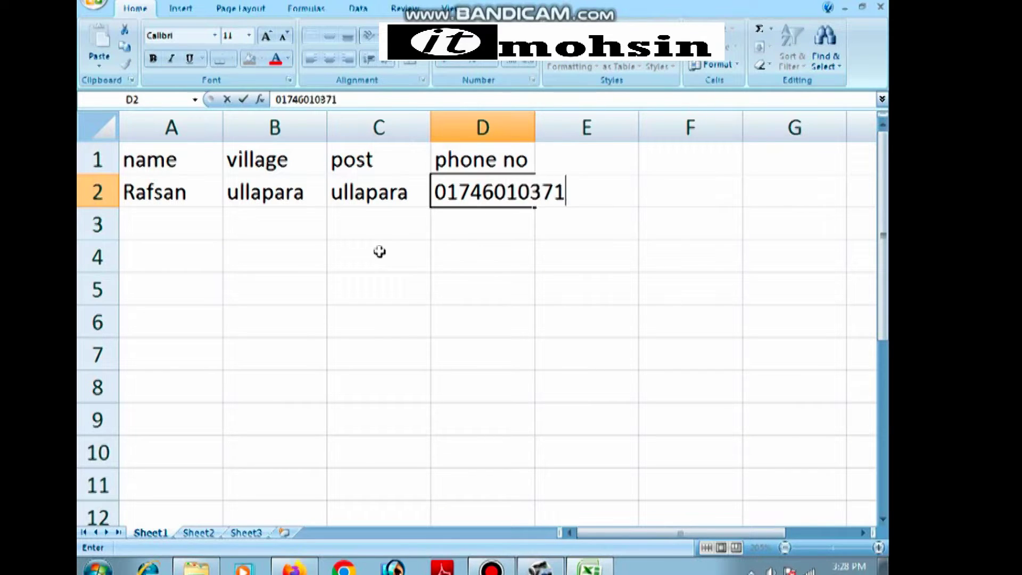
key("Return")
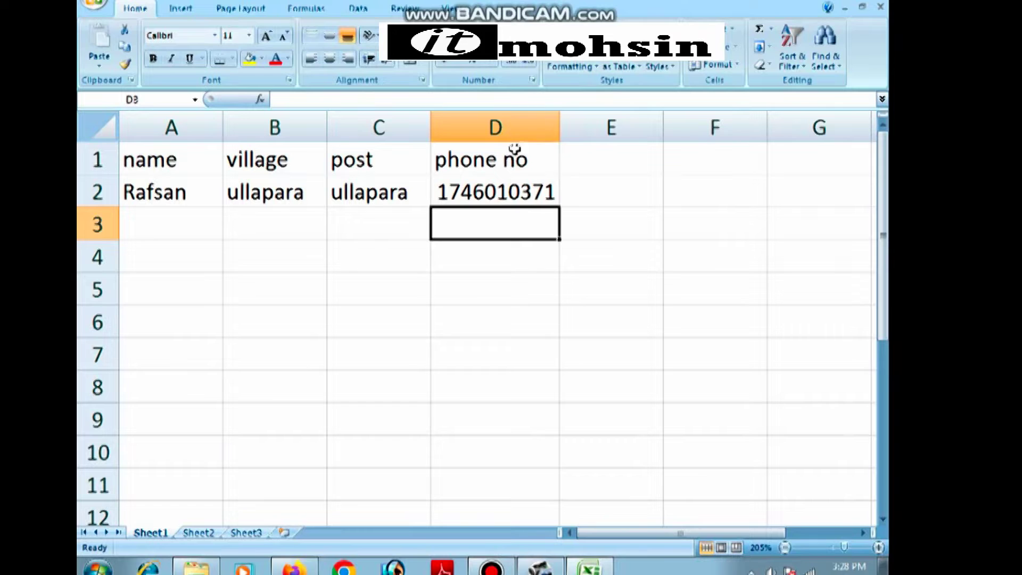
left_click_drag(560, 127, 587, 127)
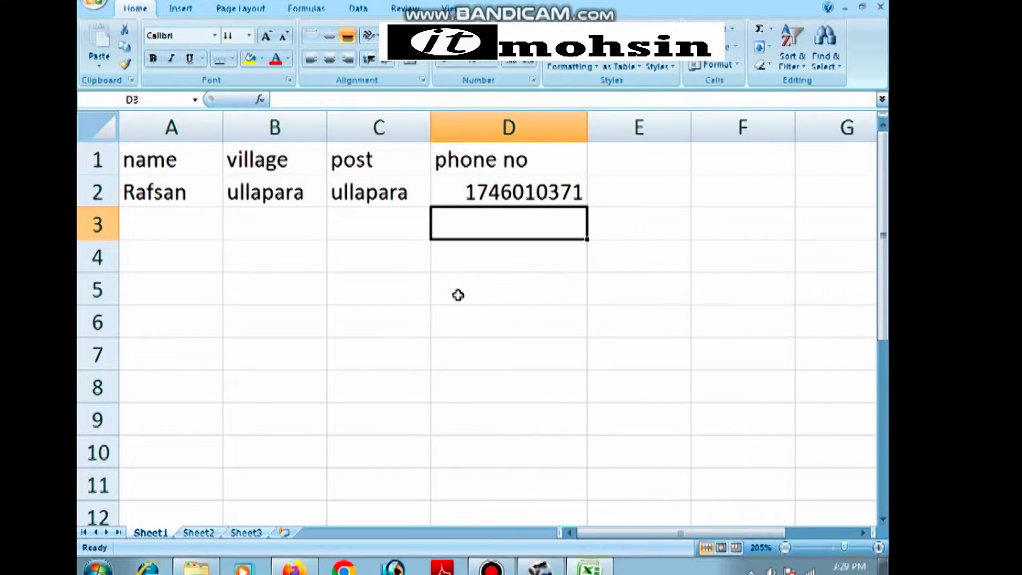
Enter the second contact in row 3, reusing the same village and post via autocomplete.
left_click(196, 228)
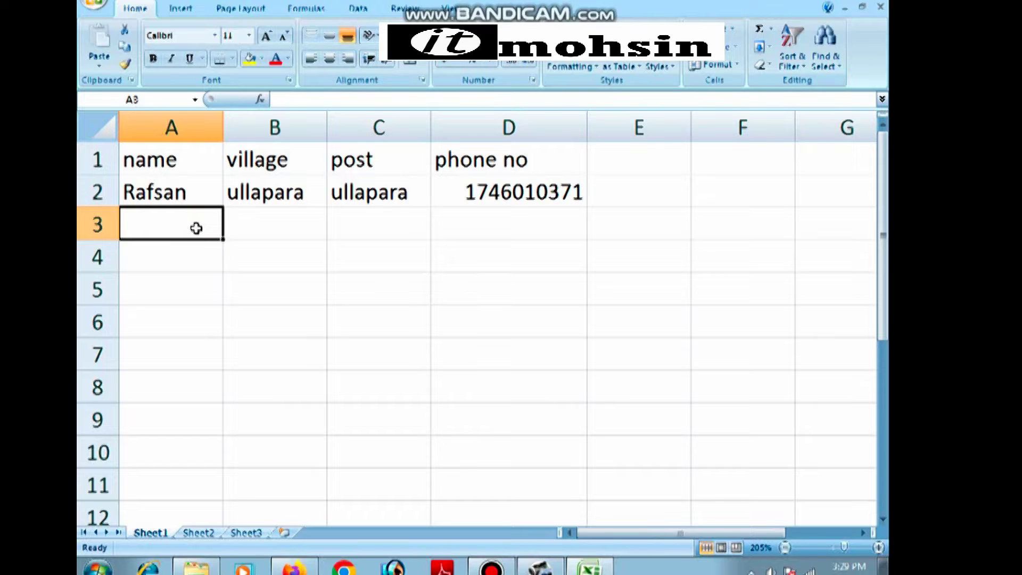
type("sifat")
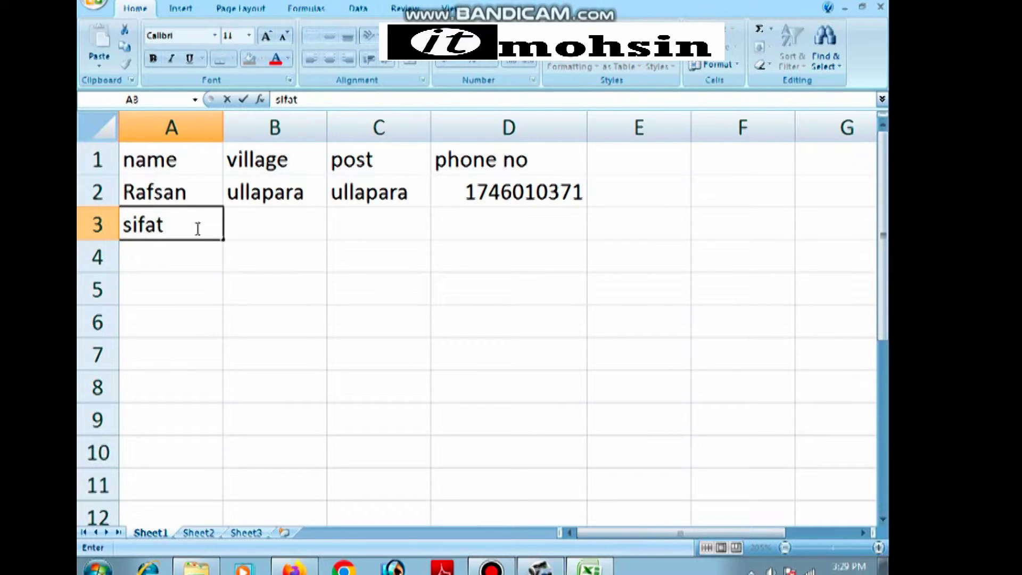
key("Tab")
type("u")
key("Tab")
type("u")
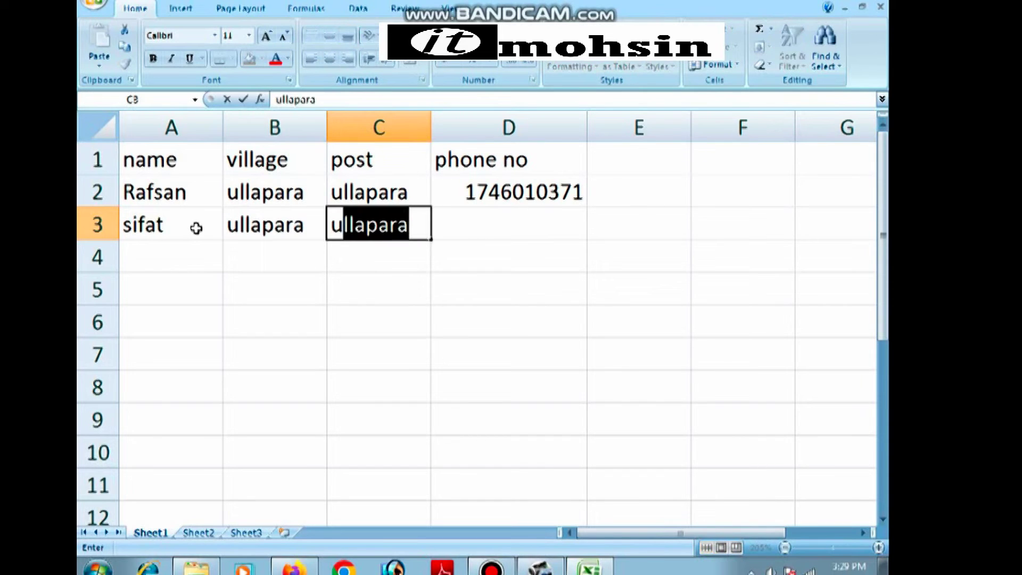
key("Tab")
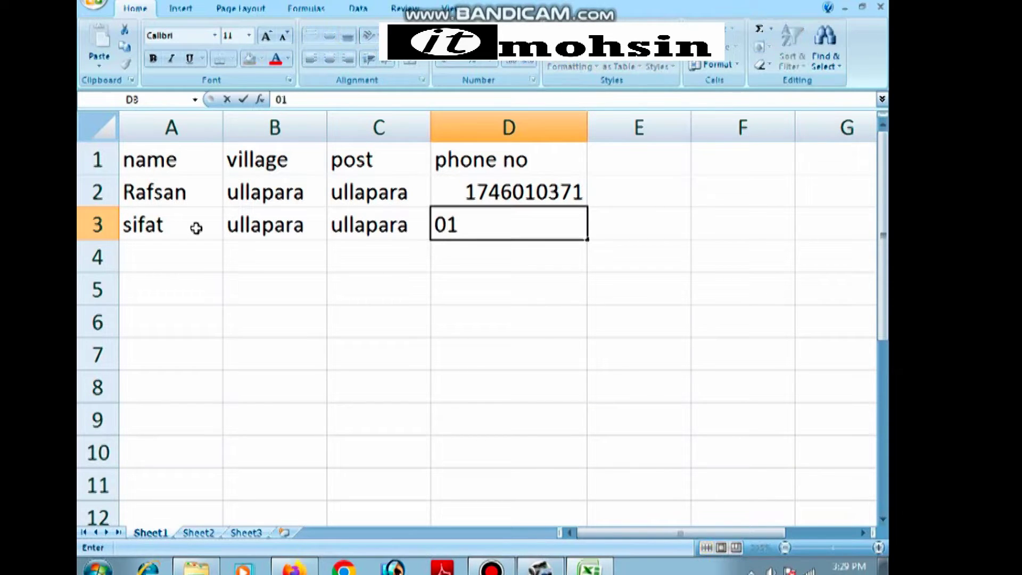
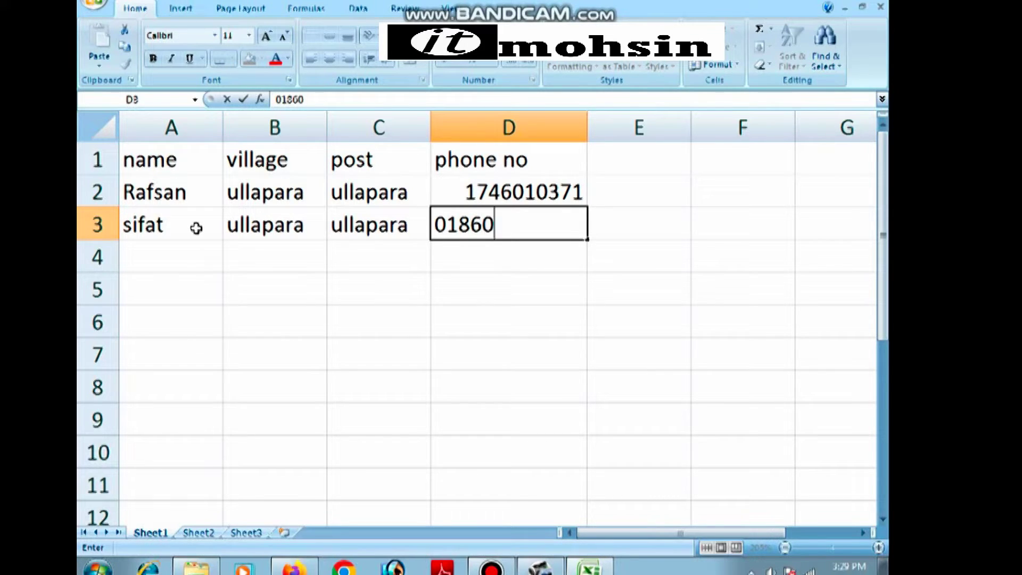
key("Return")
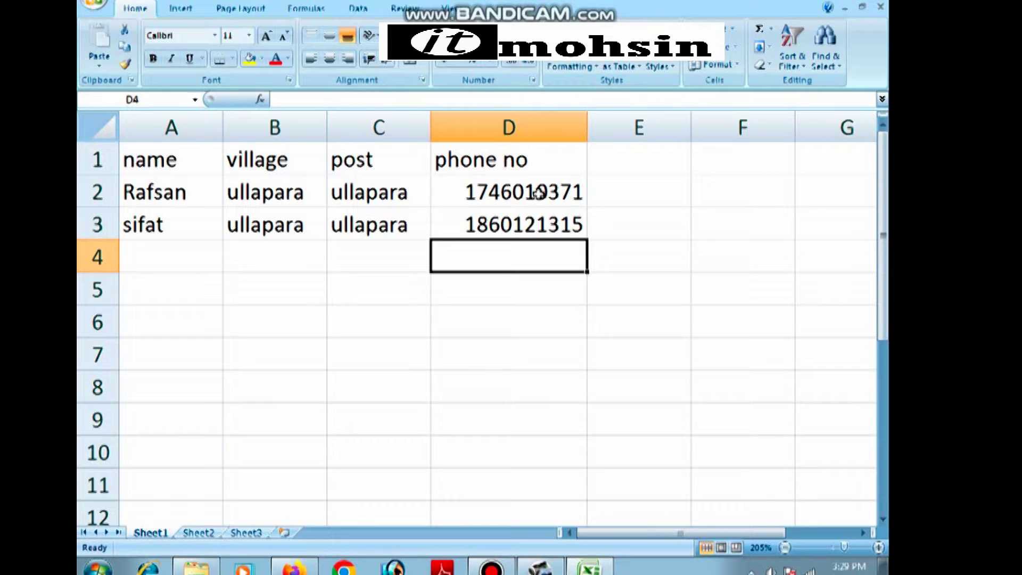
left_click(509, 192)
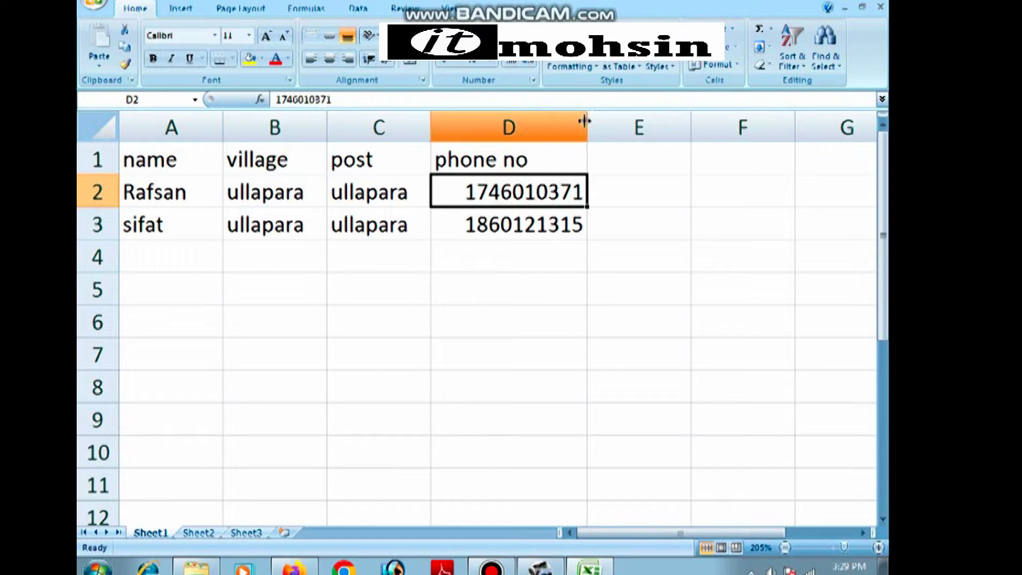
right_click(505, 184)
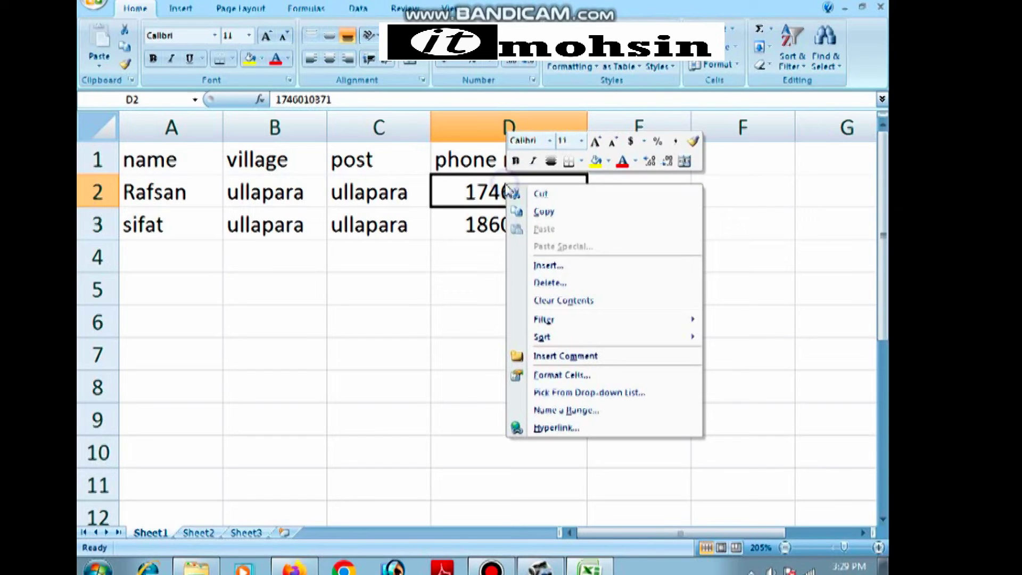
left_click(579, 375)
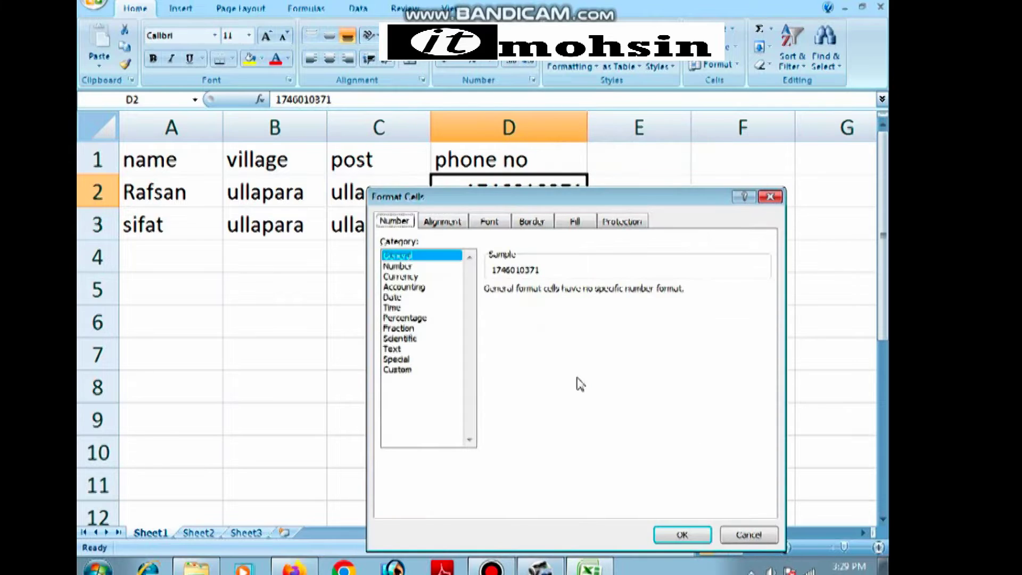
left_click_drag(607, 199, 400, 241)
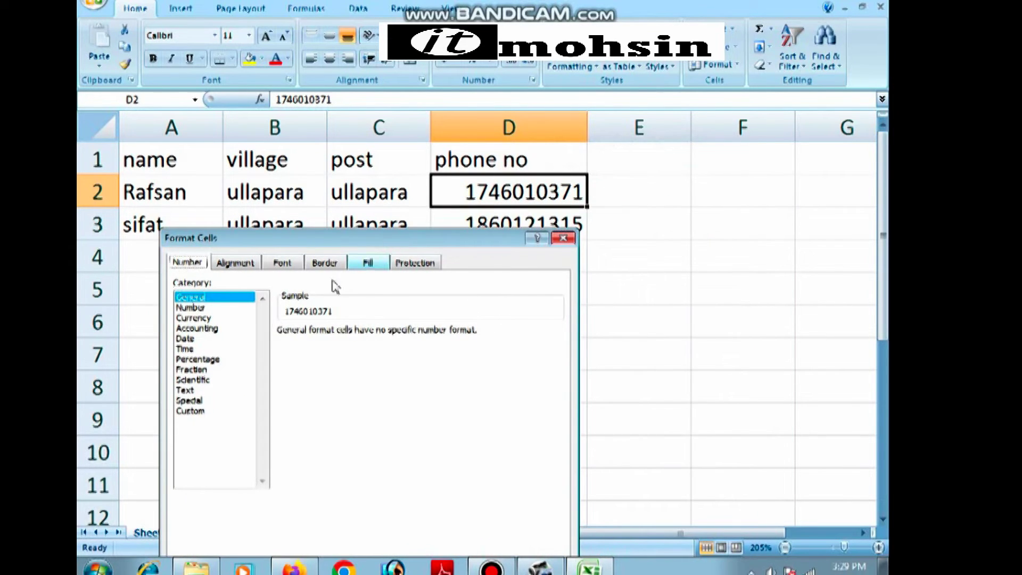
left_click(189, 412)
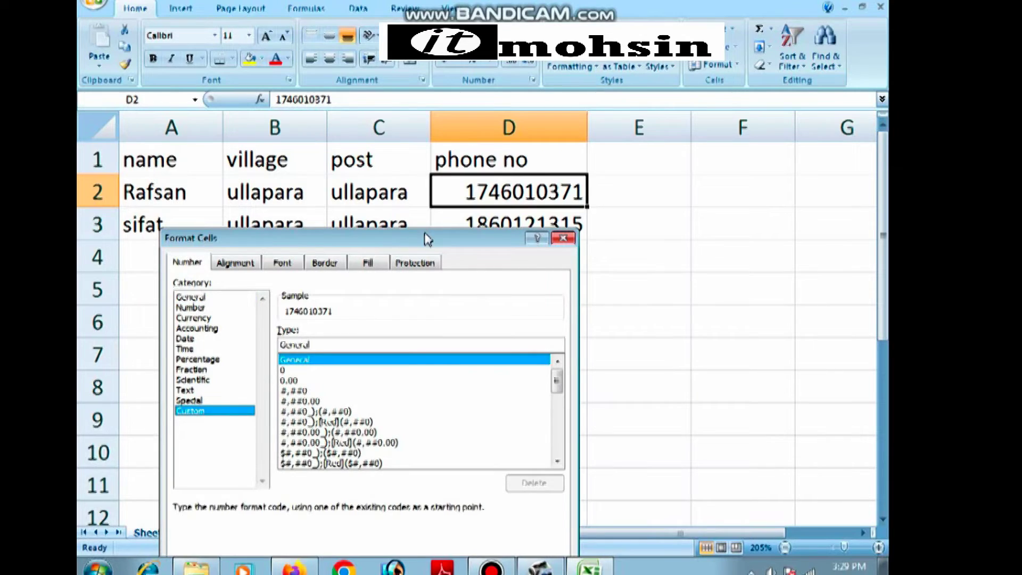
left_click_drag(427, 239, 223, 97)
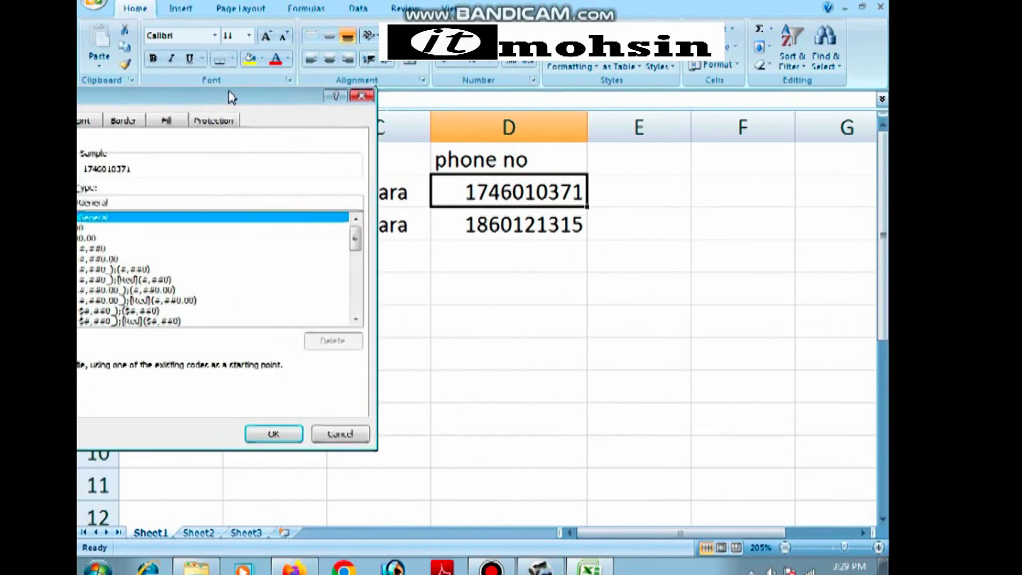
mouse_move(224, 97)
left_mouse_down()
mouse_move(405, 162)
mouse_move(745, 141)
mouse_move(623, 242)
left_mouse_up()
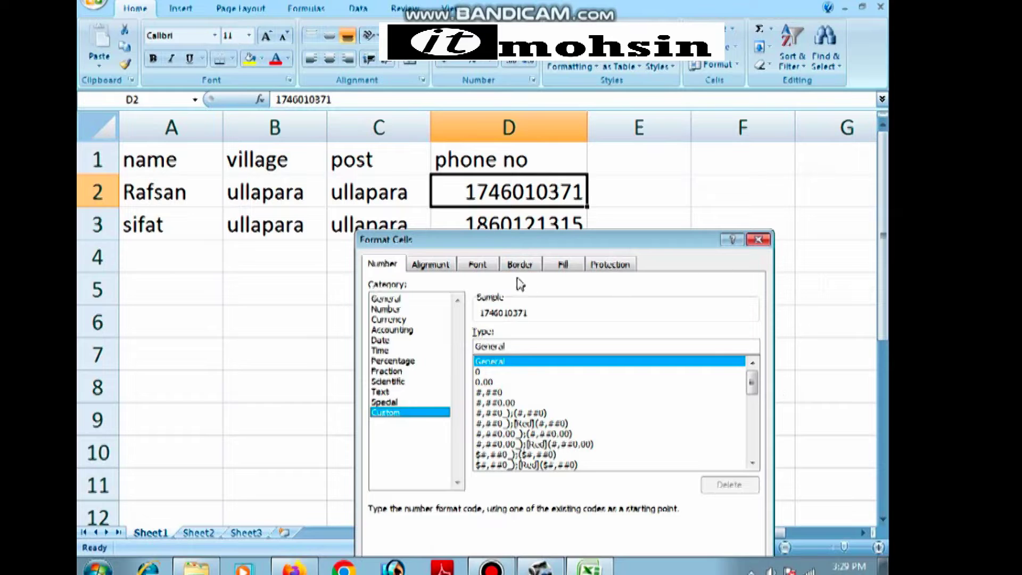
left_click_drag(509, 245, 521, 228)
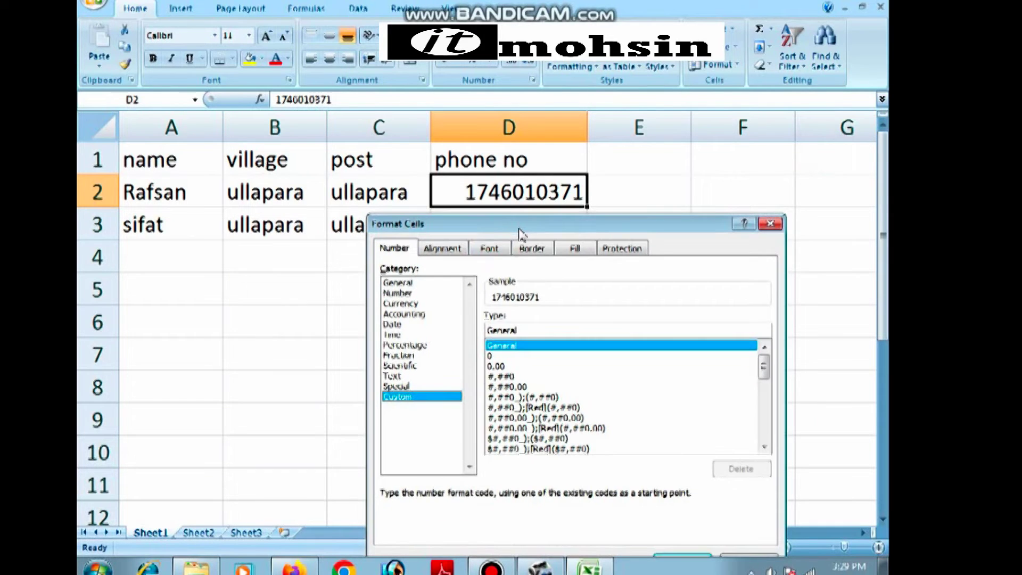
left_click_drag(642, 231, 786, 114)
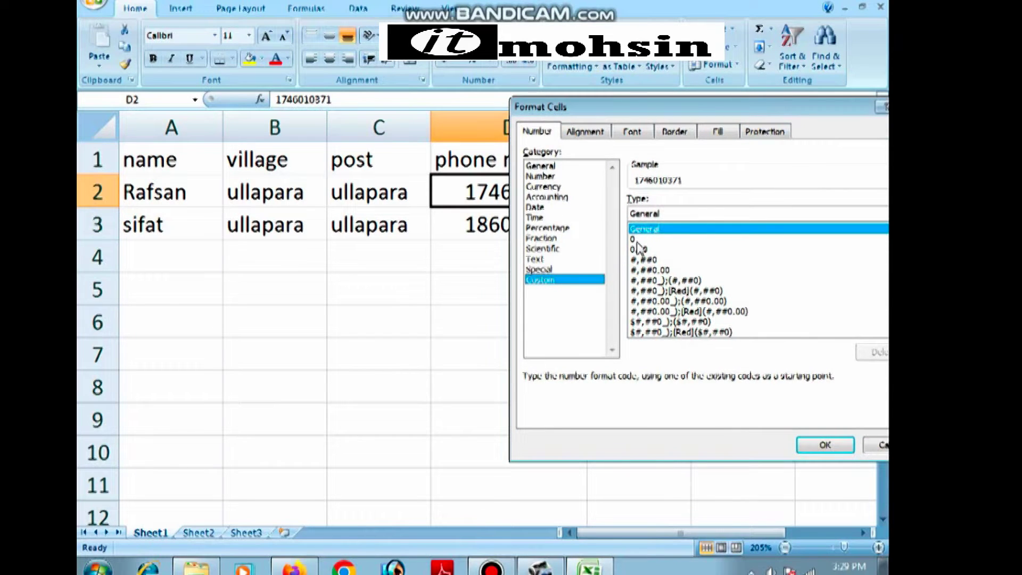
left_click(634, 240)
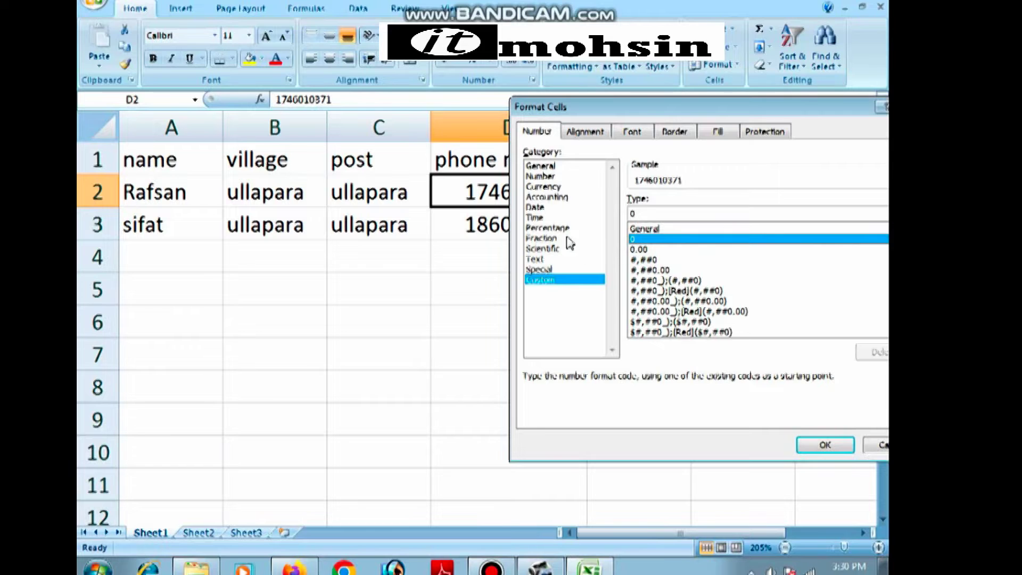
mouse_move(663, 109)
left_mouse_down()
mouse_move(778, 105)
mouse_move(743, 101)
left_mouse_up()
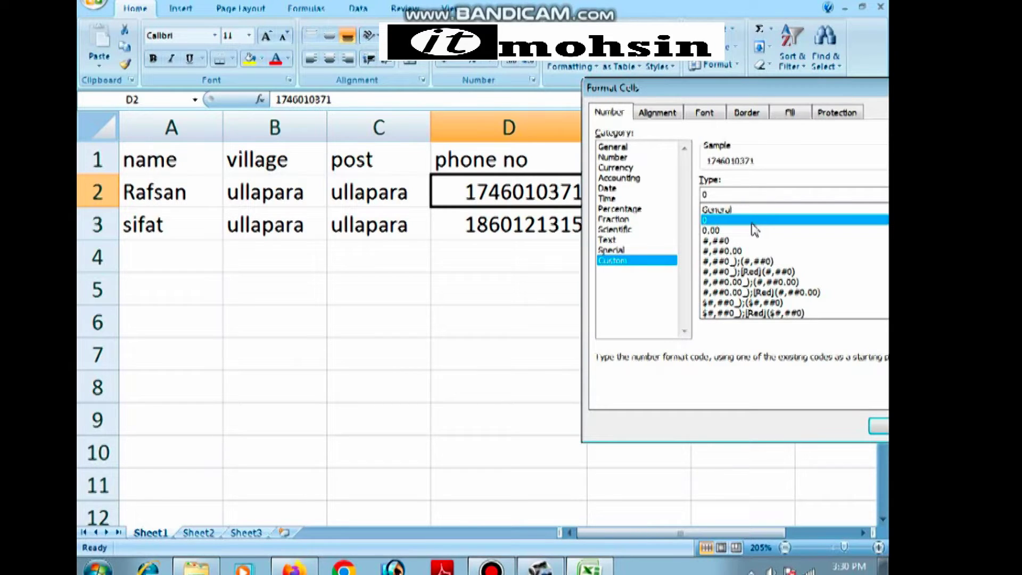
type("000000000")
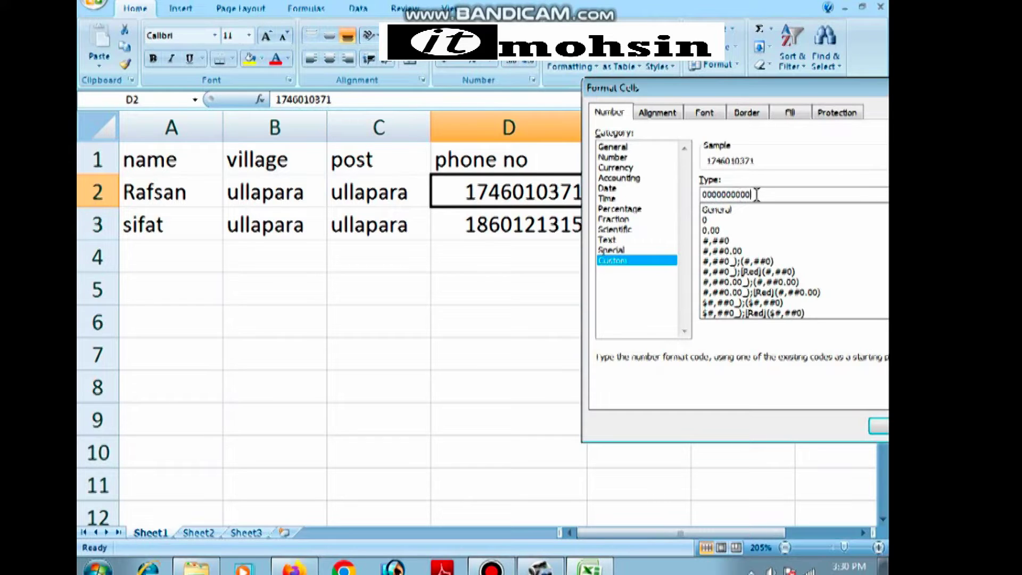
left_click(877, 428)
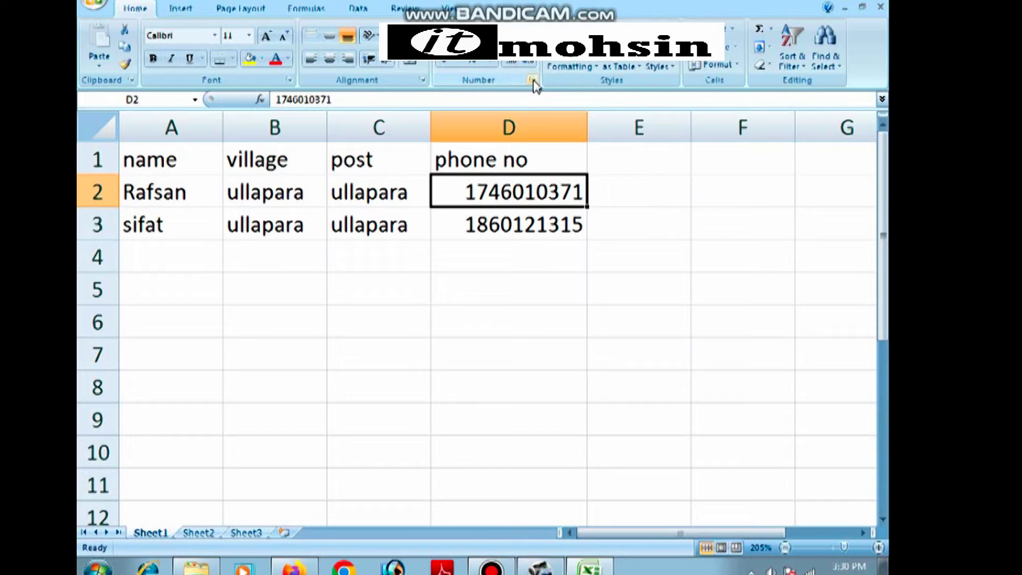
right_click(512, 193)
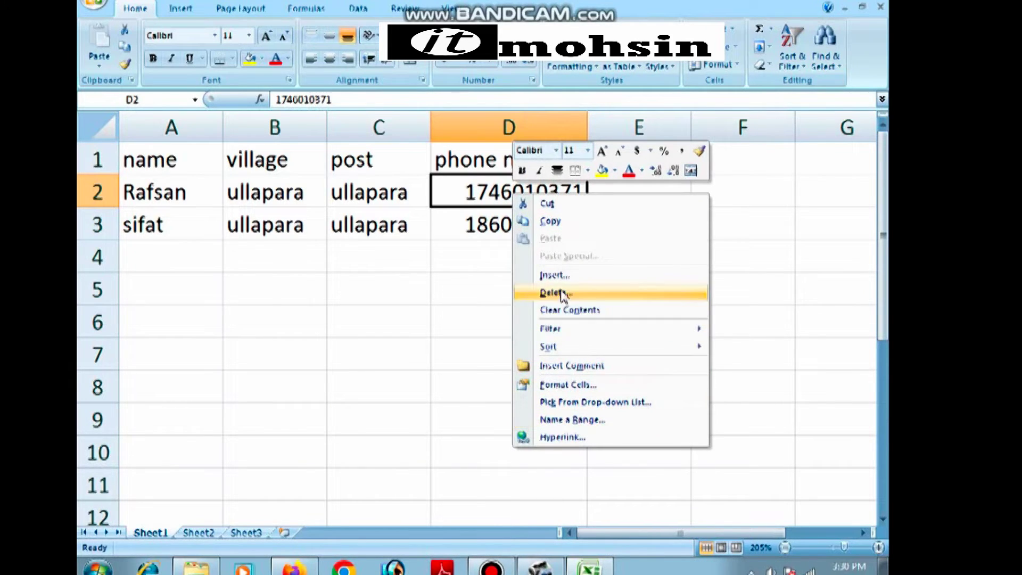
left_click(568, 384)
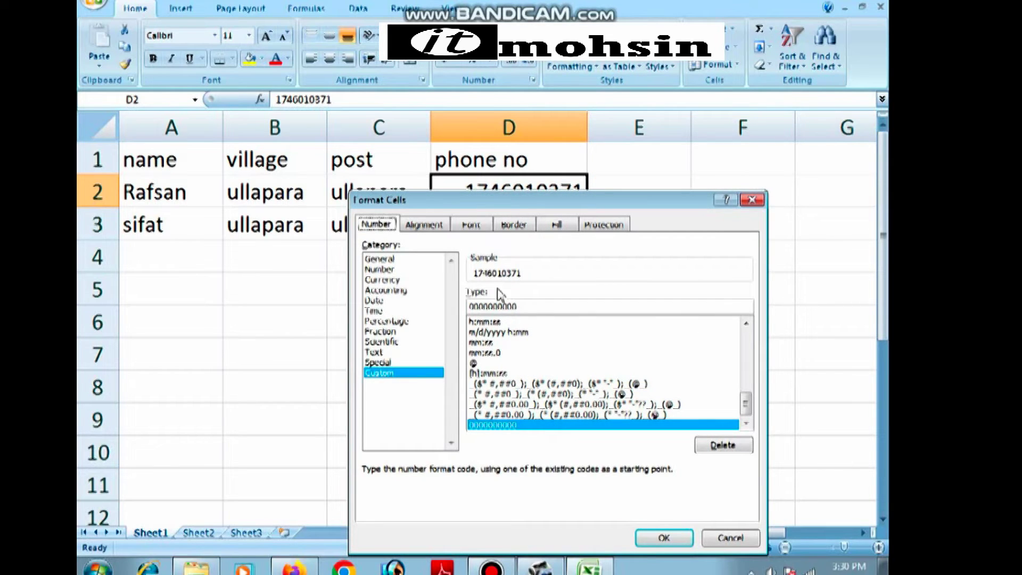
left_click(541, 311)
type("0")
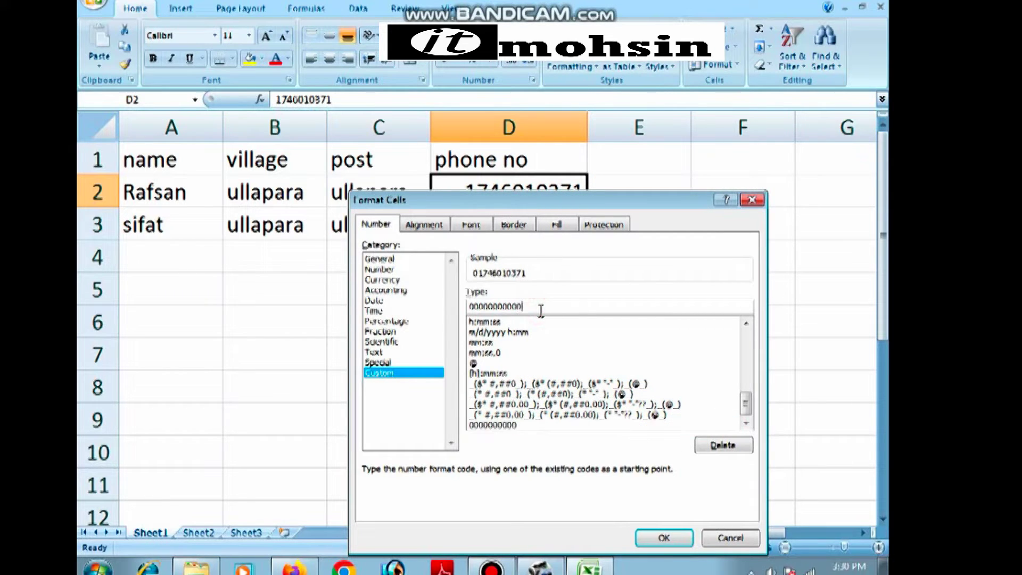
left_click(662, 538)
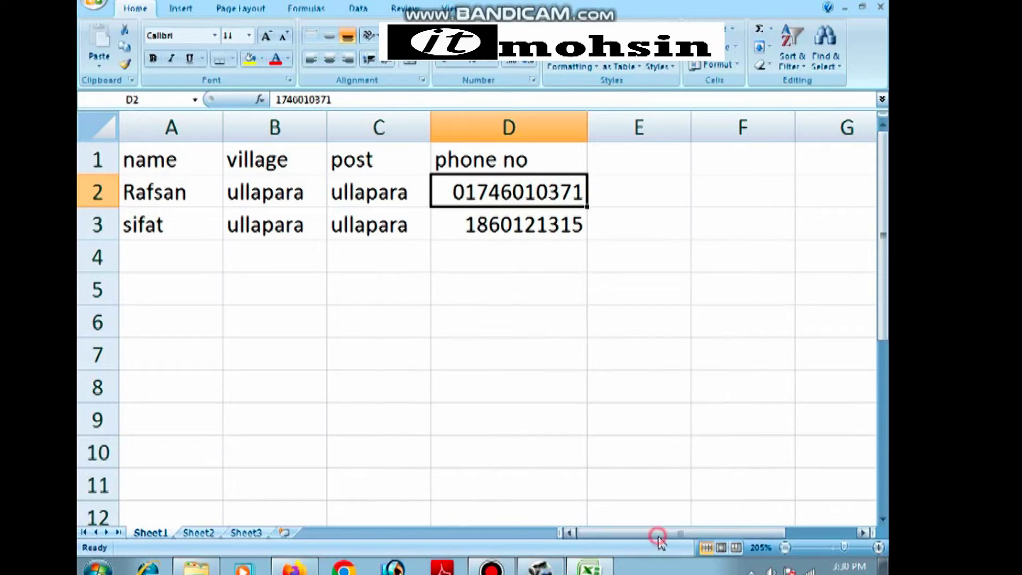
left_click(548, 328)
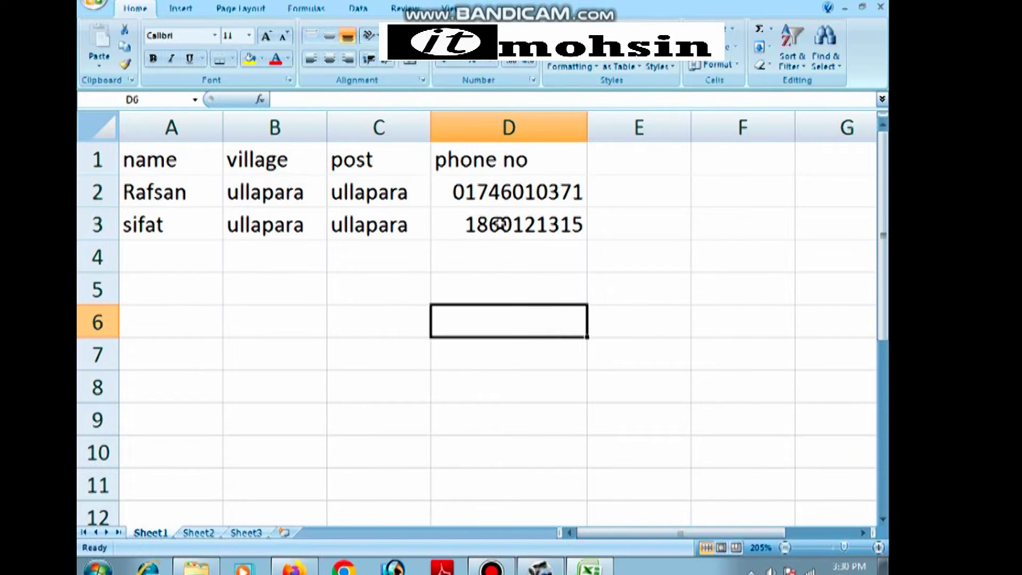
Select the phone cells D2:D3 and check their stored values.
left_click(495, 194)
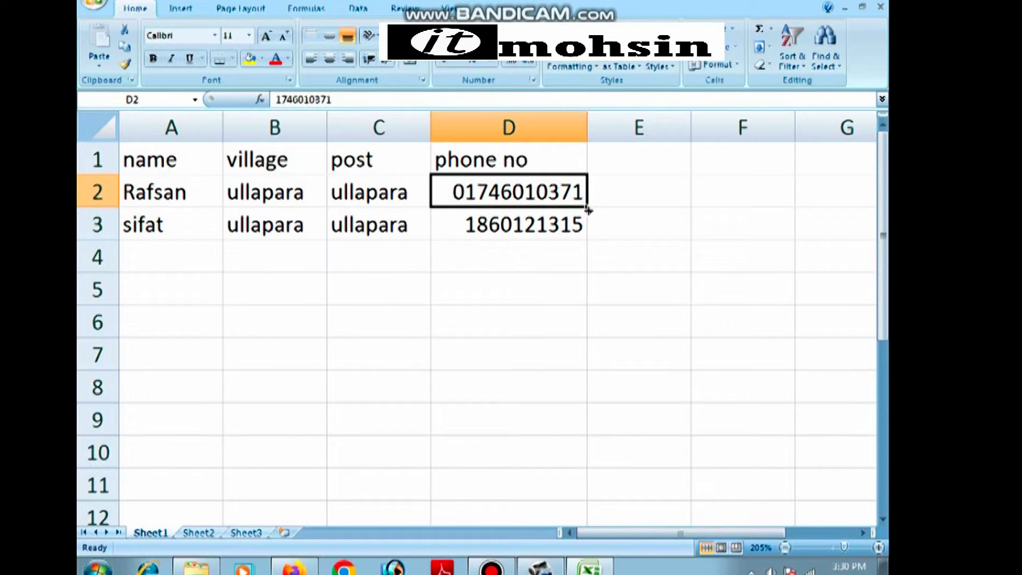
left_click_drag(588, 210, 588, 221)
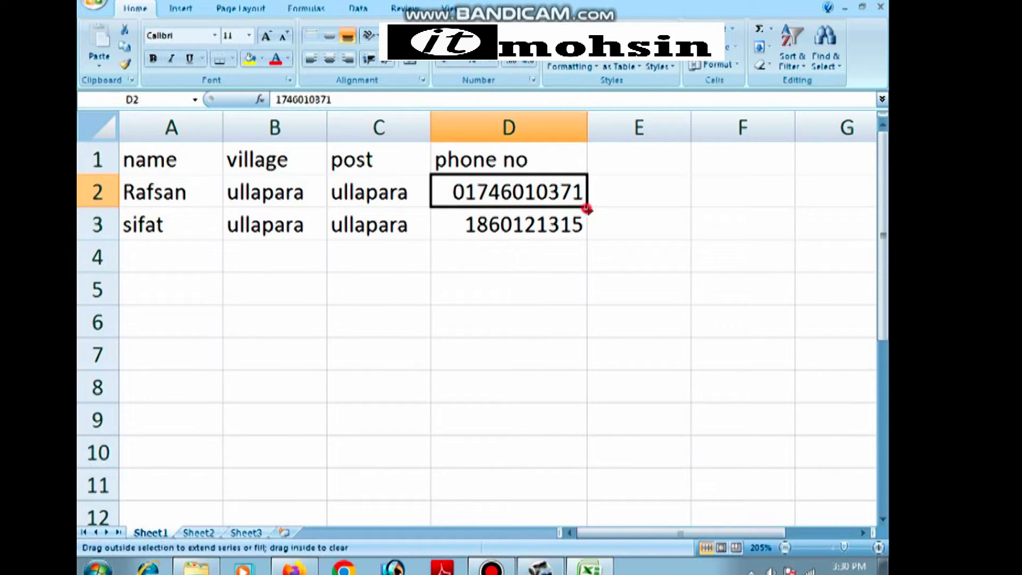
left_click(482, 224)
left_click_drag(473, 195, 473, 222)
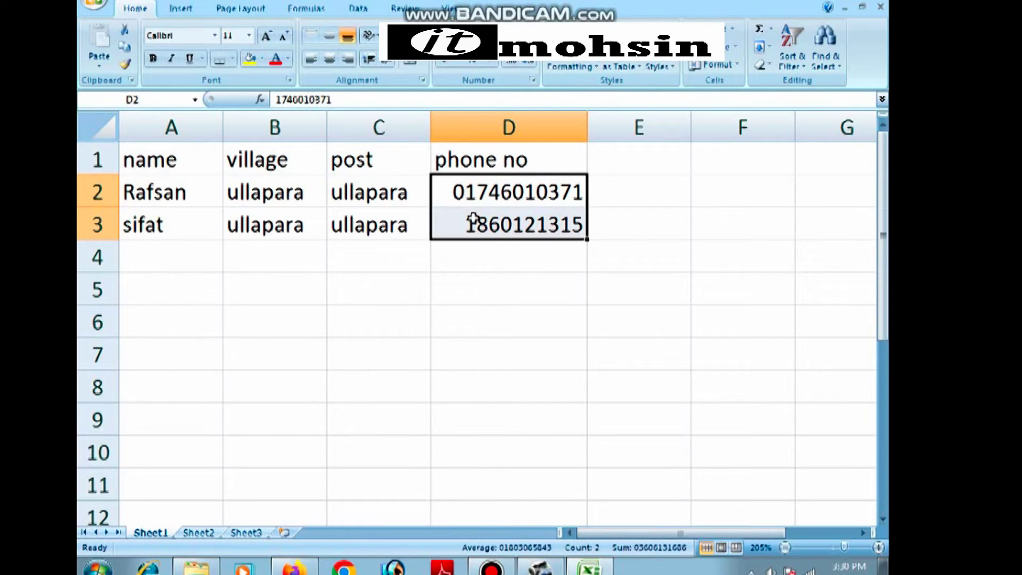
right_click(473, 219)
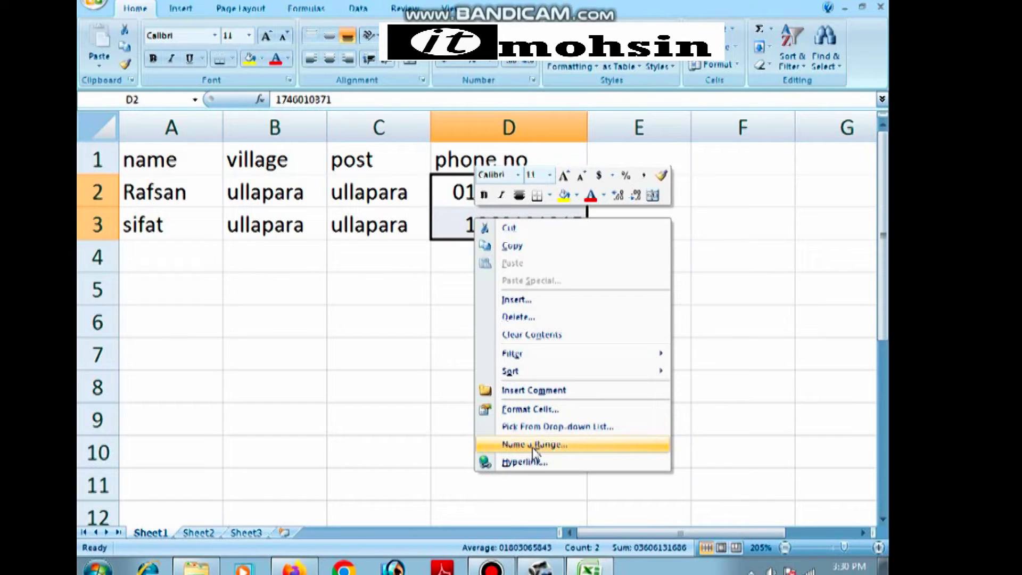
key("Escape")
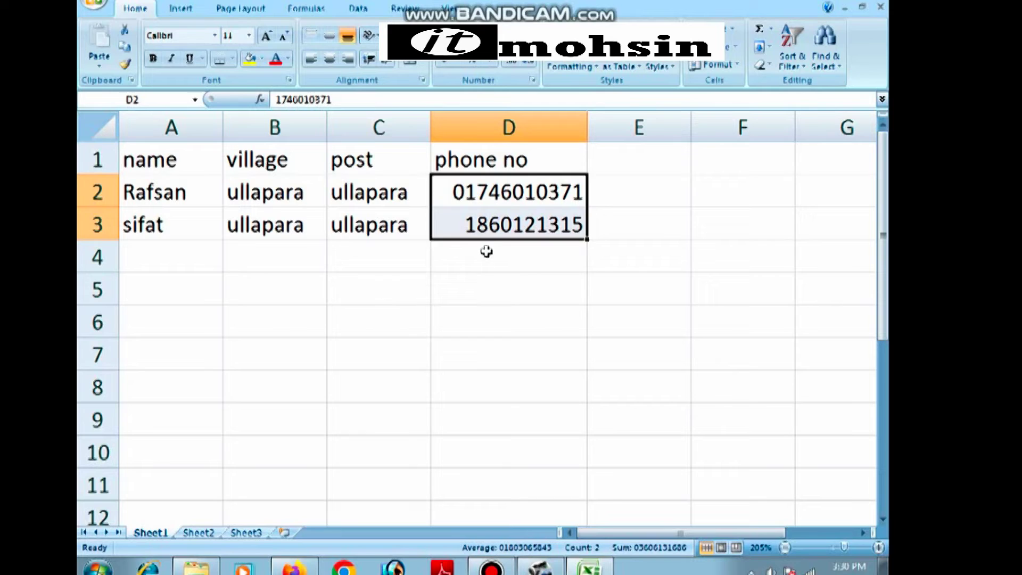
left_click(486, 249)
left_click_drag(470, 190, 468, 222)
left_click(473, 198)
left_click(473, 224)
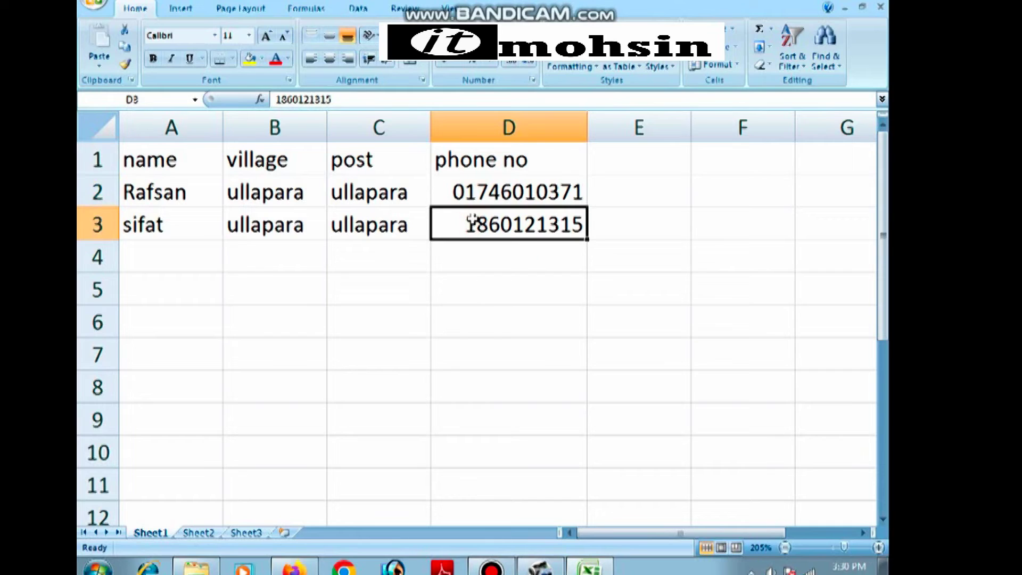
Select D2:D7 and open the Format dropdown in the Home tab's Cells group.
left_click(494, 304)
left_click_drag(463, 192, 472, 348)
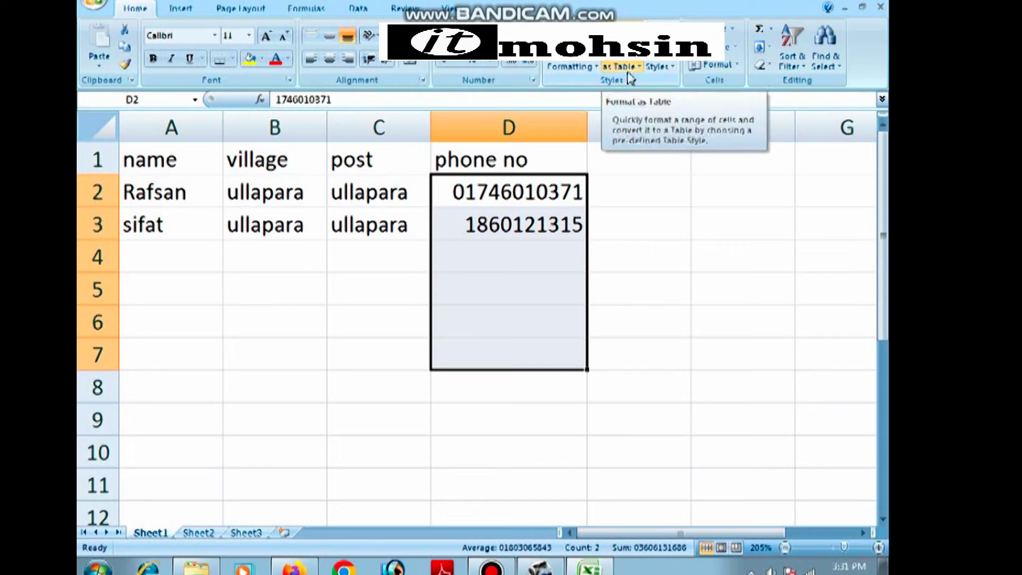
left_click(737, 65)
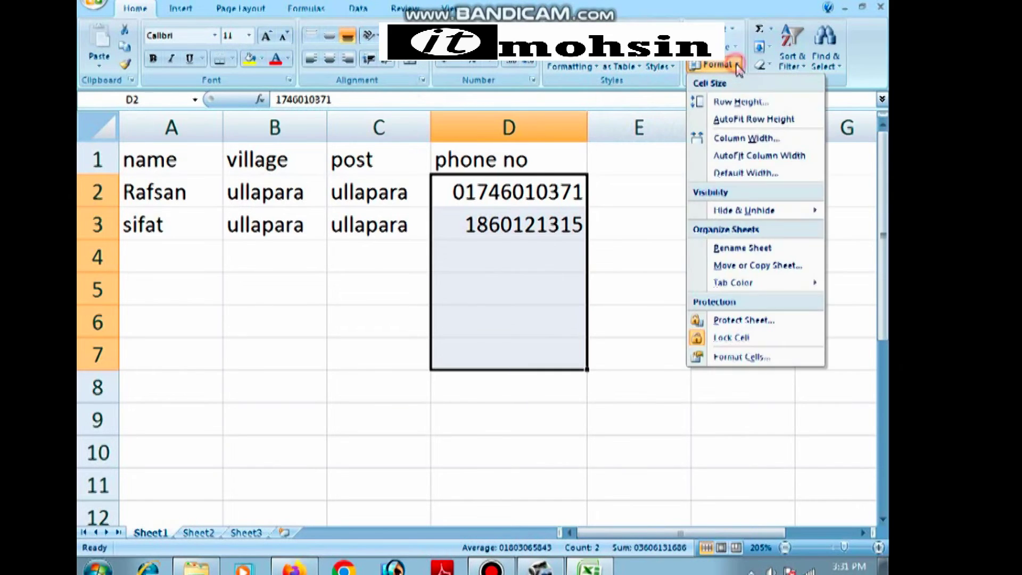
left_click(742, 358)
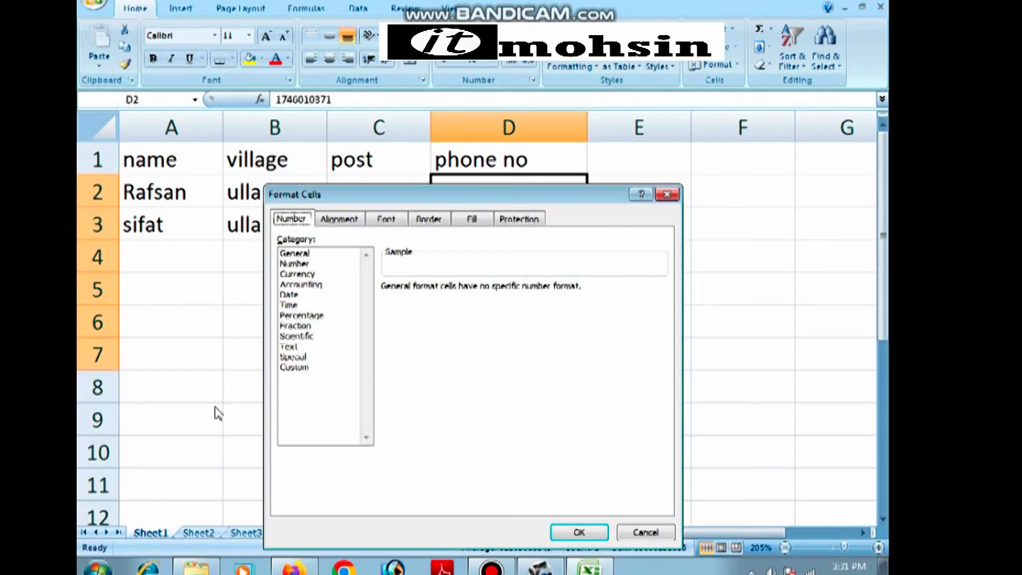
left_click(294, 368)
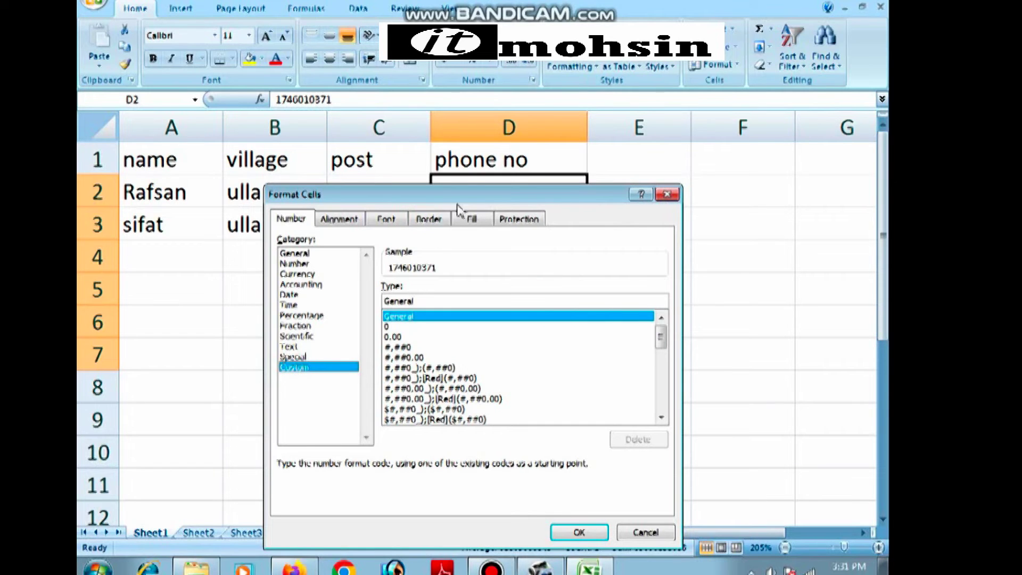
left_click_drag(459, 194, 705, 158)
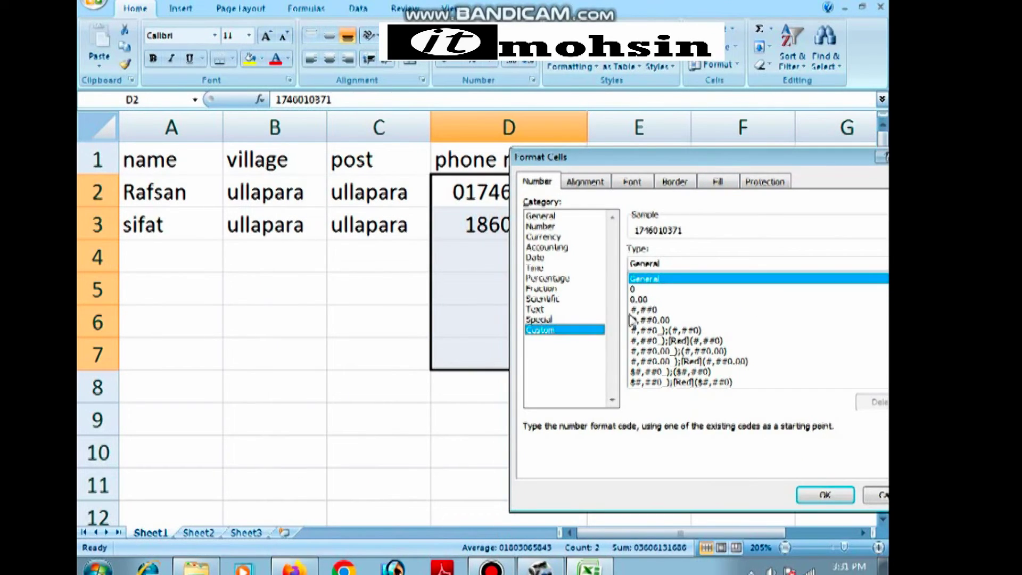
left_click(633, 289)
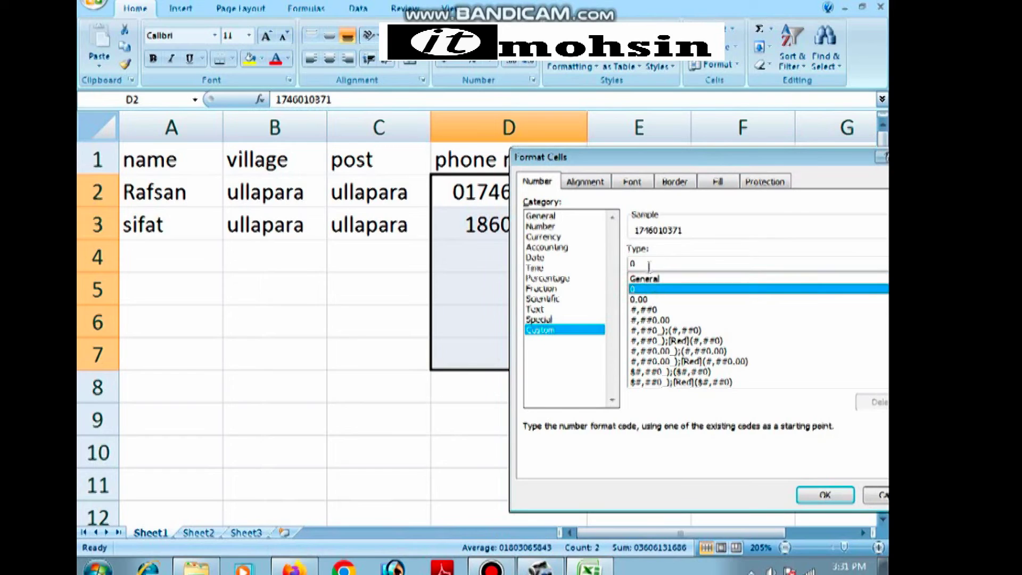
left_click(644, 263)
type("0")
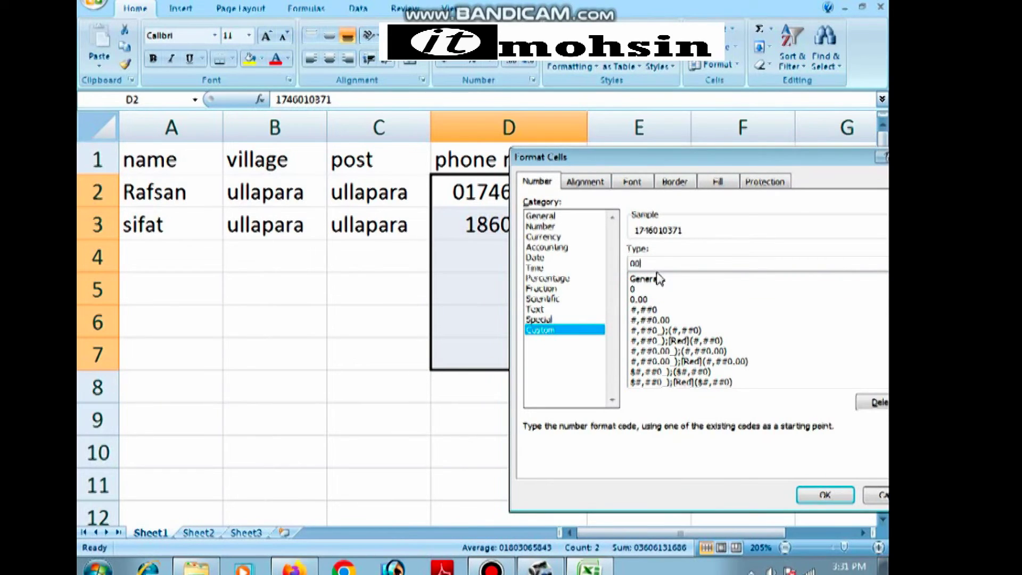
type("000000000")
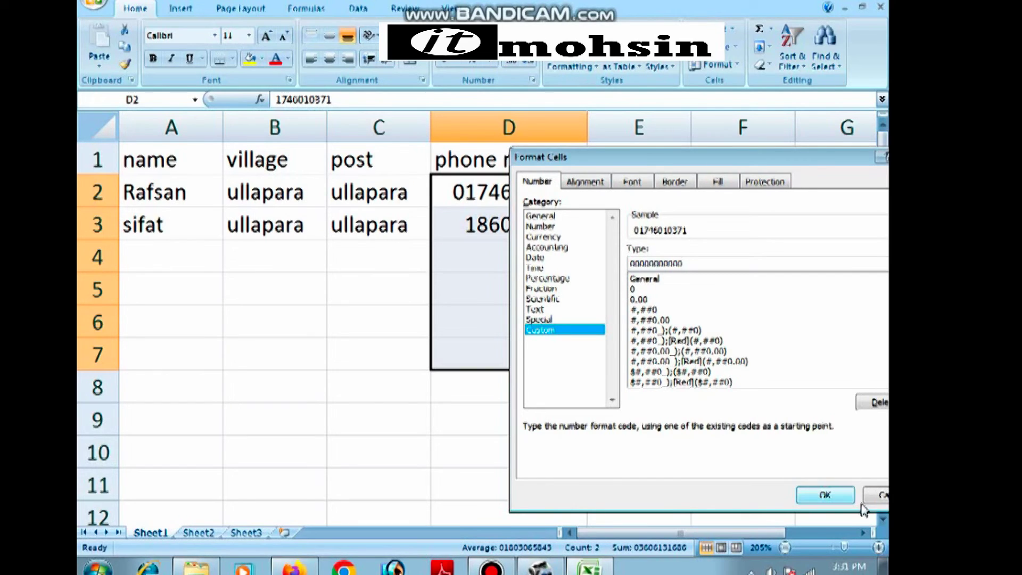
left_click(831, 495)
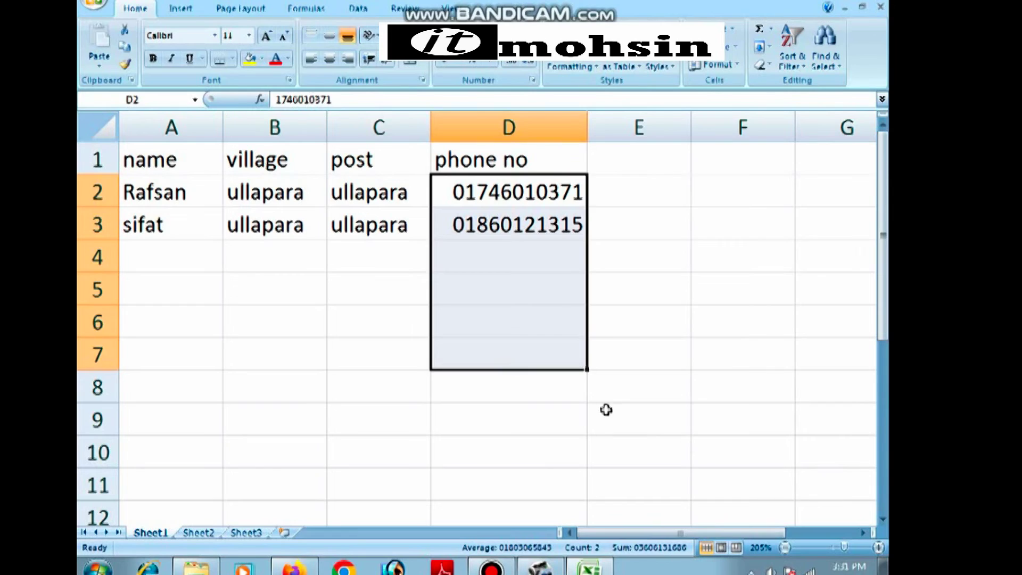
left_click(606, 410)
left_click(495, 267)
Enter the third contact's name, village, post and phone in row 4, plus another phone number in D5.
key("Left")
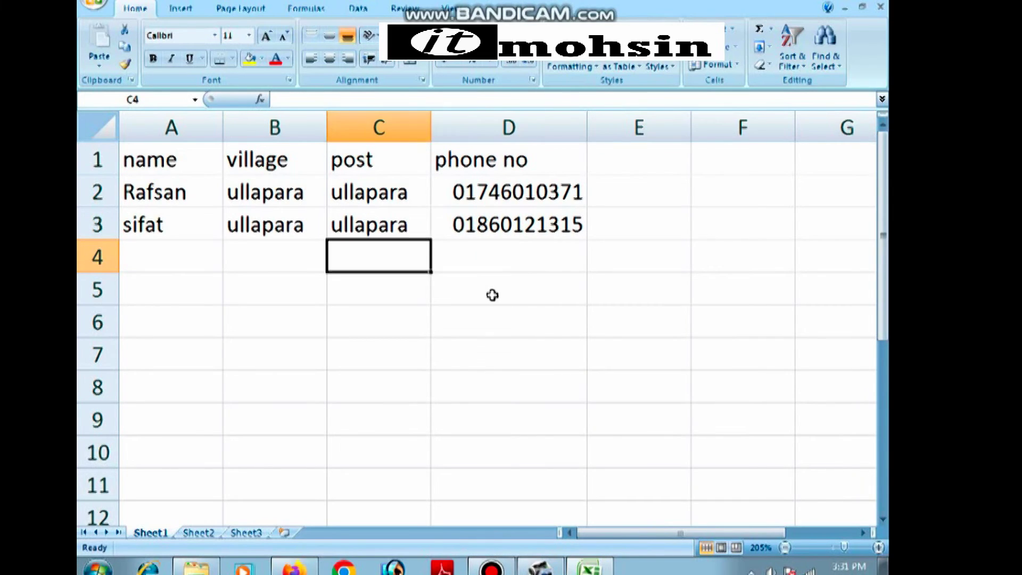
key("Left")
key("Left")
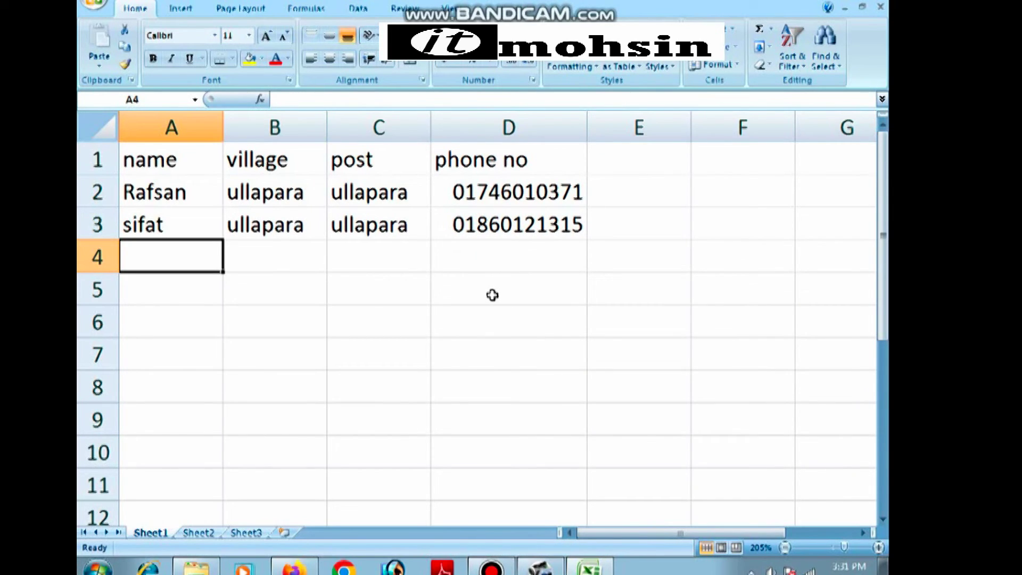
type("mohsin")
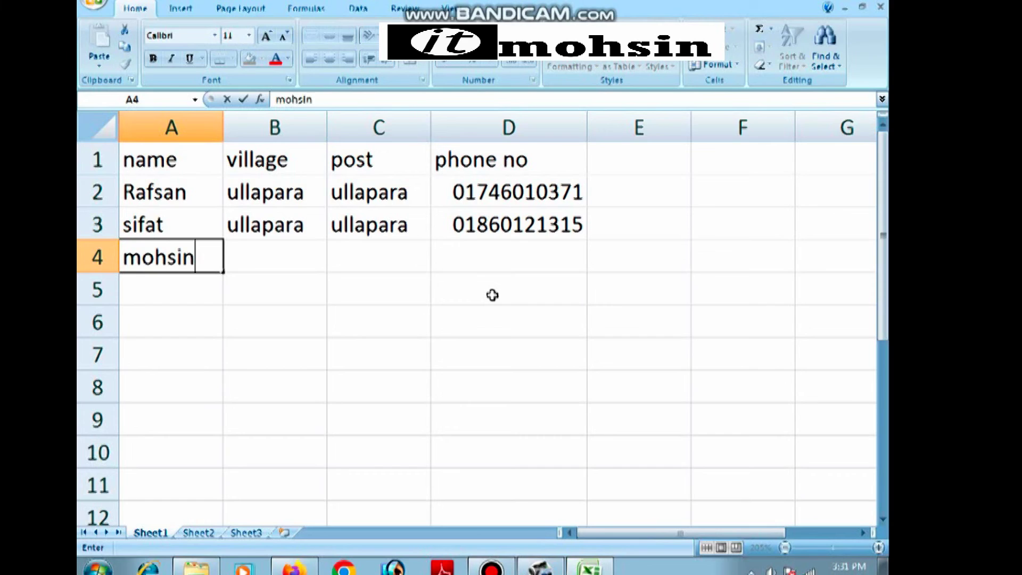
key("Tab")
type("ul")
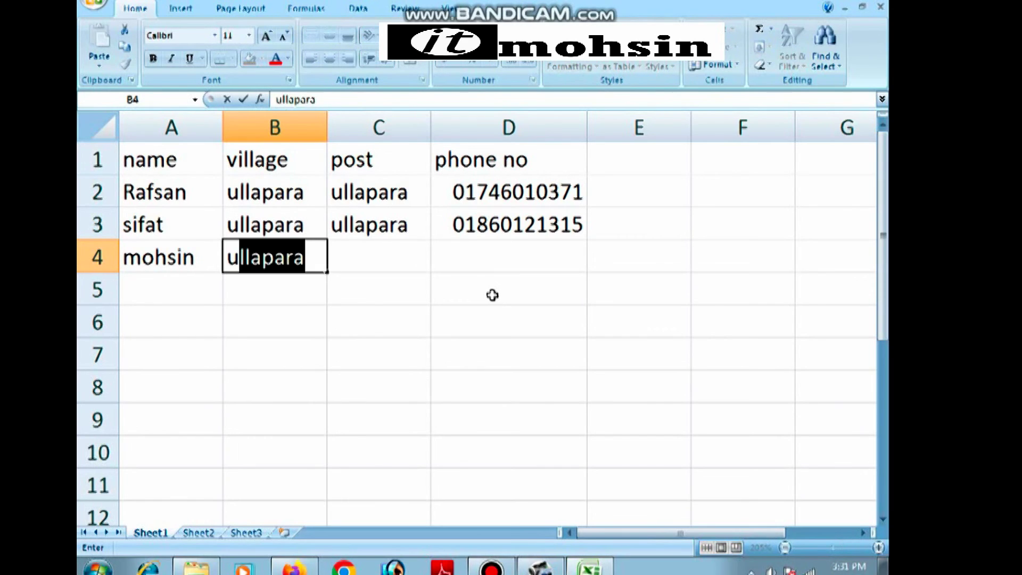
key("Tab")
type("ul")
key("Tab")
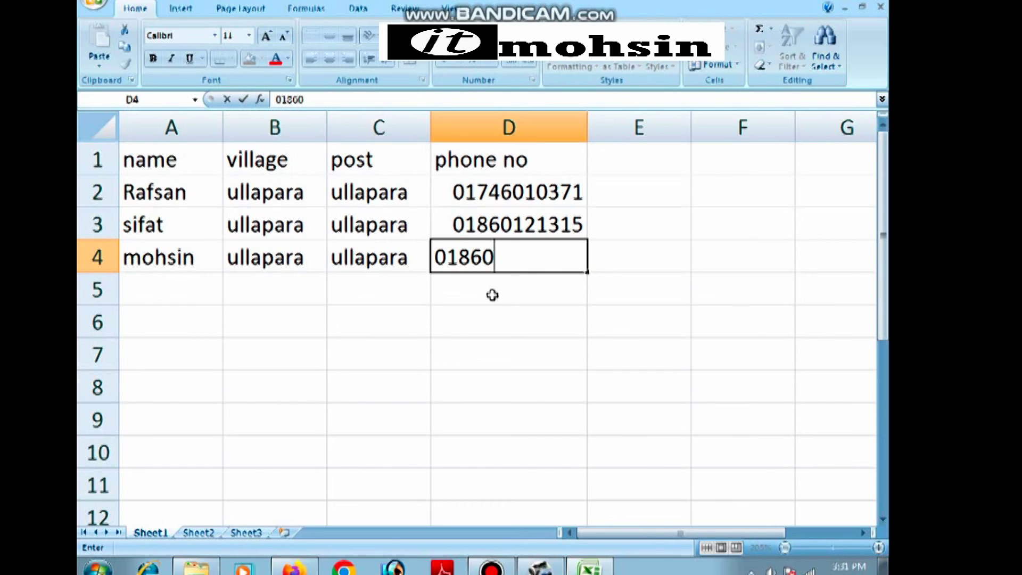
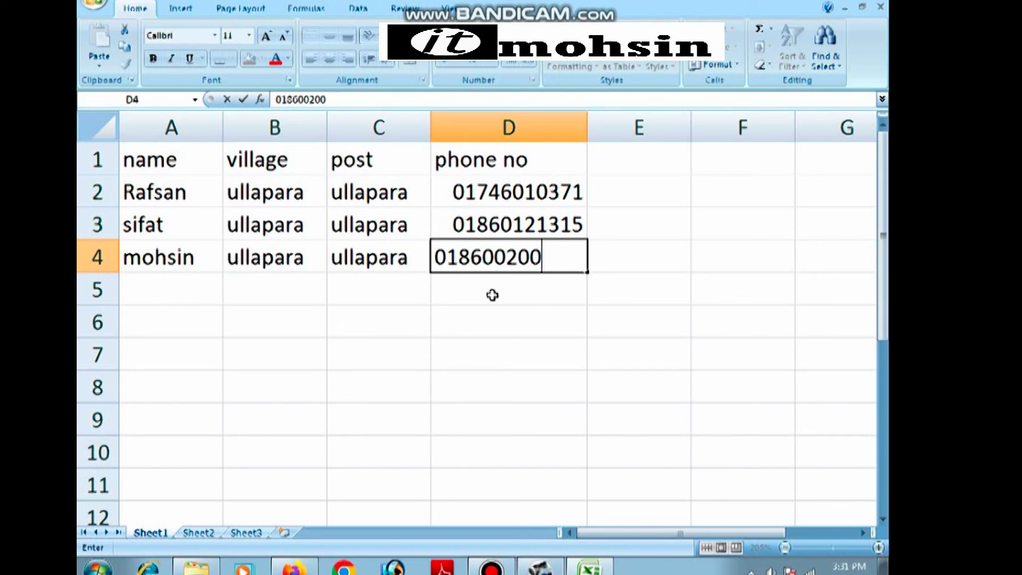
key("Return")
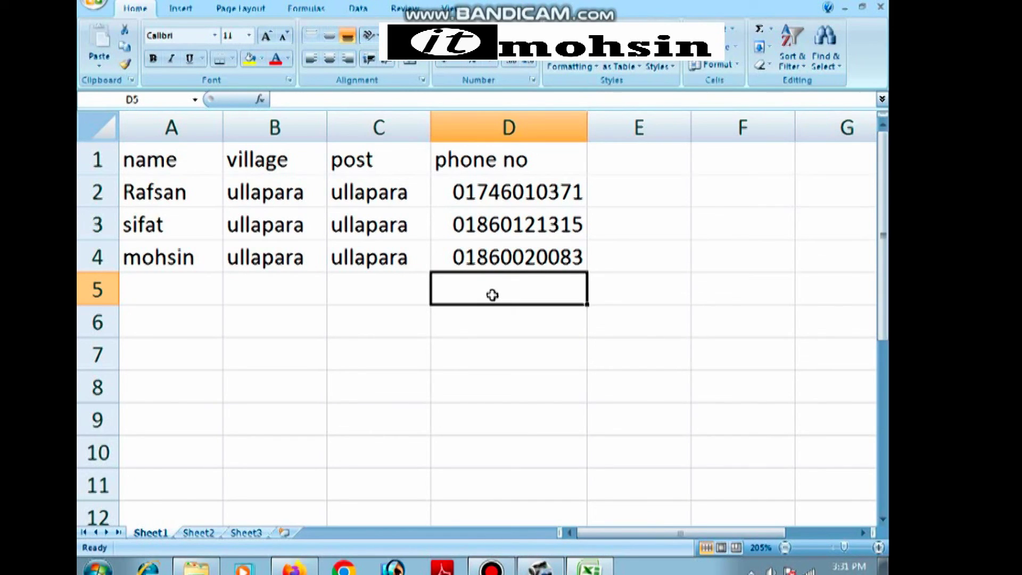
key("Return")
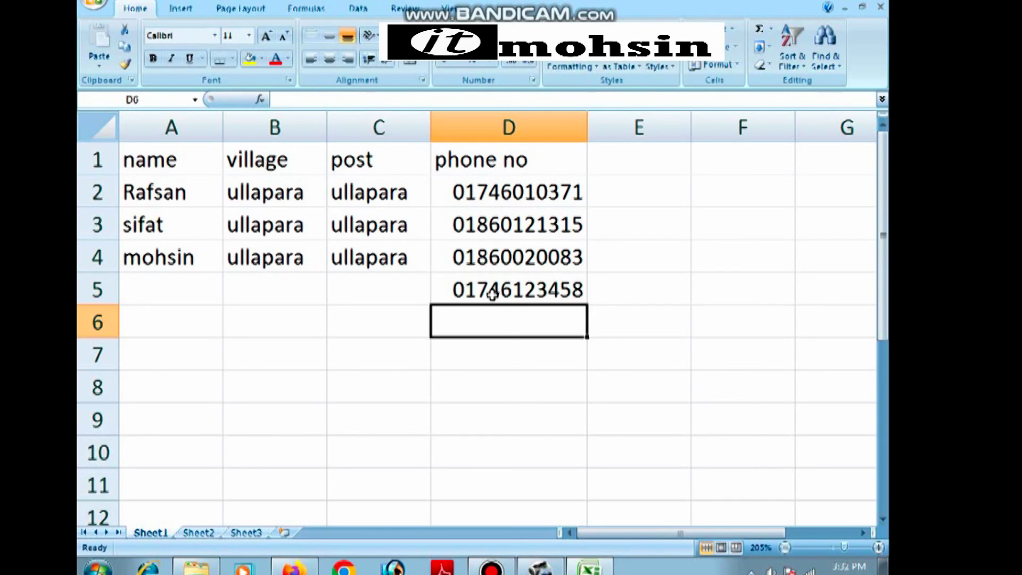